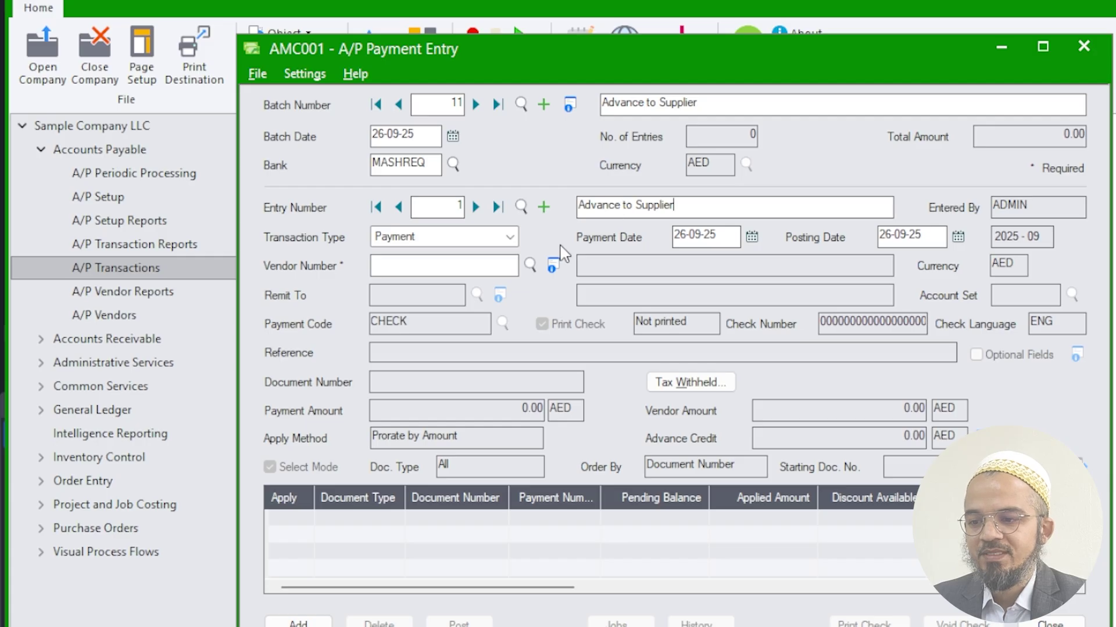
Set the transaction type to Prepayment and choose vendor Saifee Building Material Hardware Trading LLC, filtering vendor names by "building"
click(464, 238)
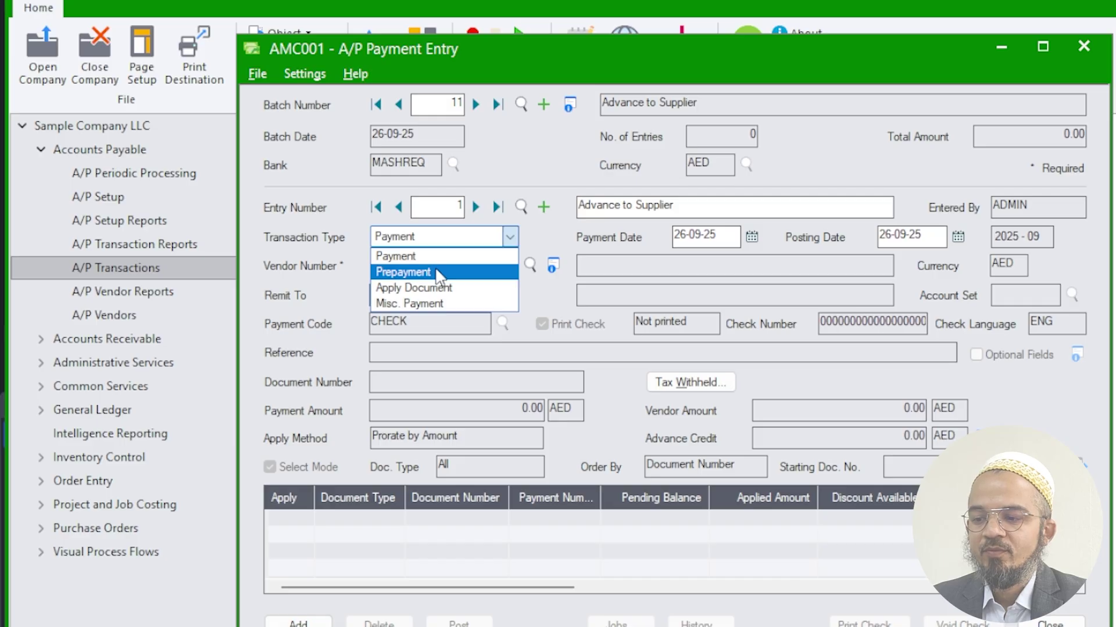
click(489, 273)
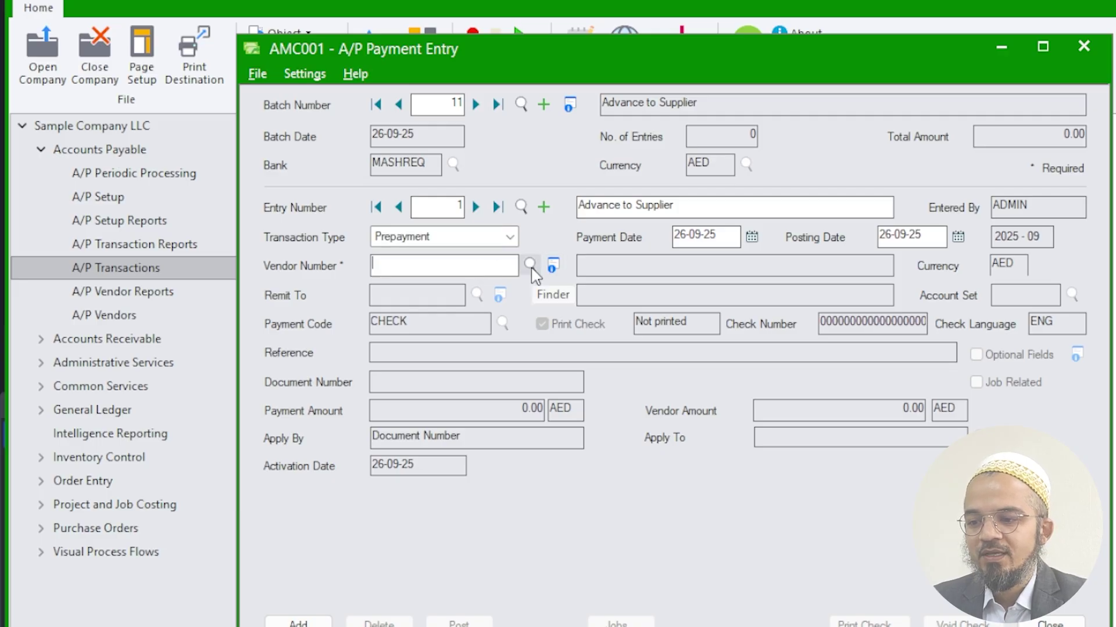
key(F5)
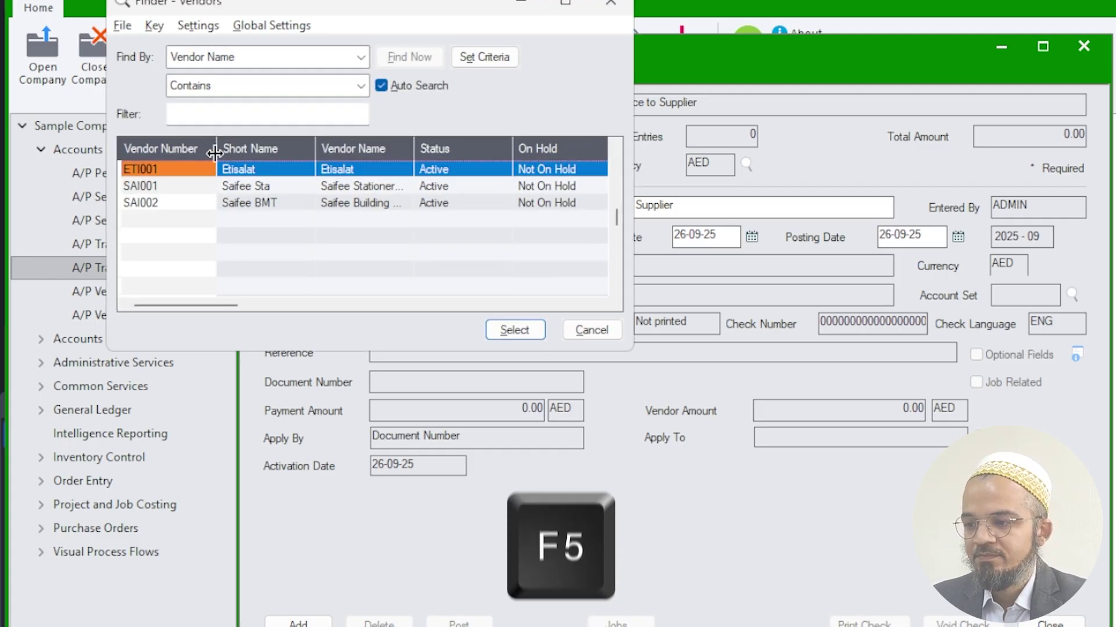
click(216, 115)
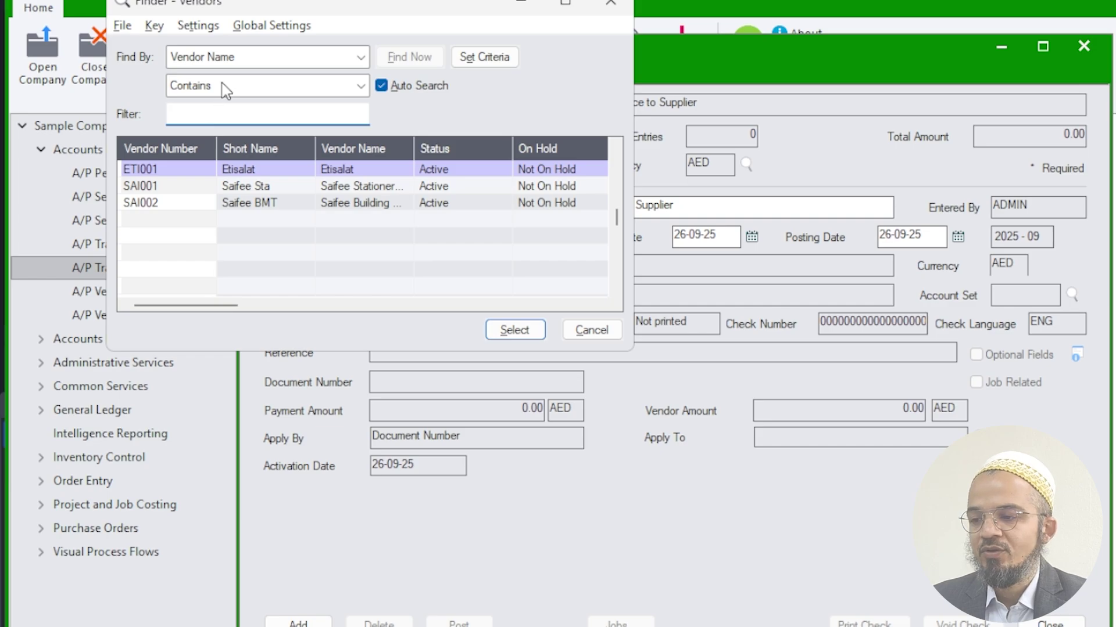
click(227, 58)
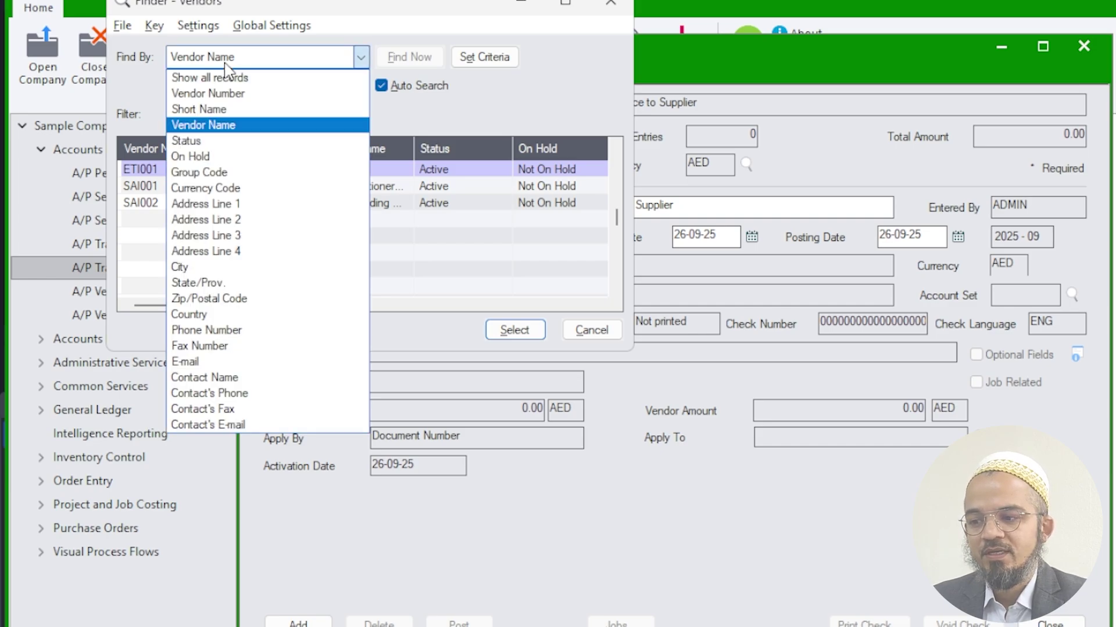
click(225, 64)
click(218, 111)
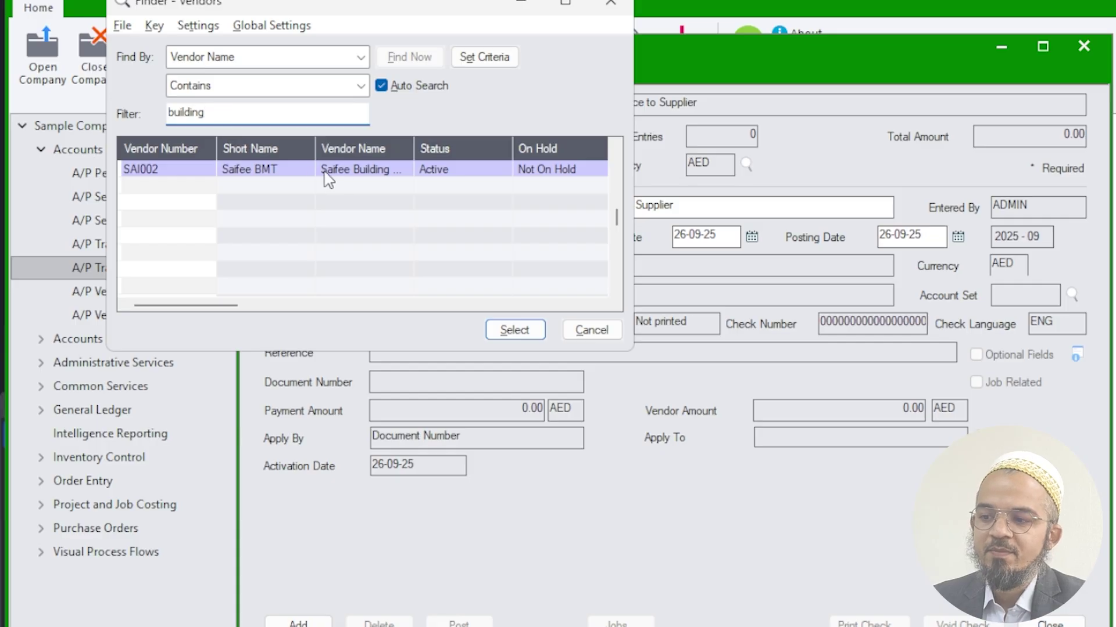
click(382, 174)
double_click(382, 174)
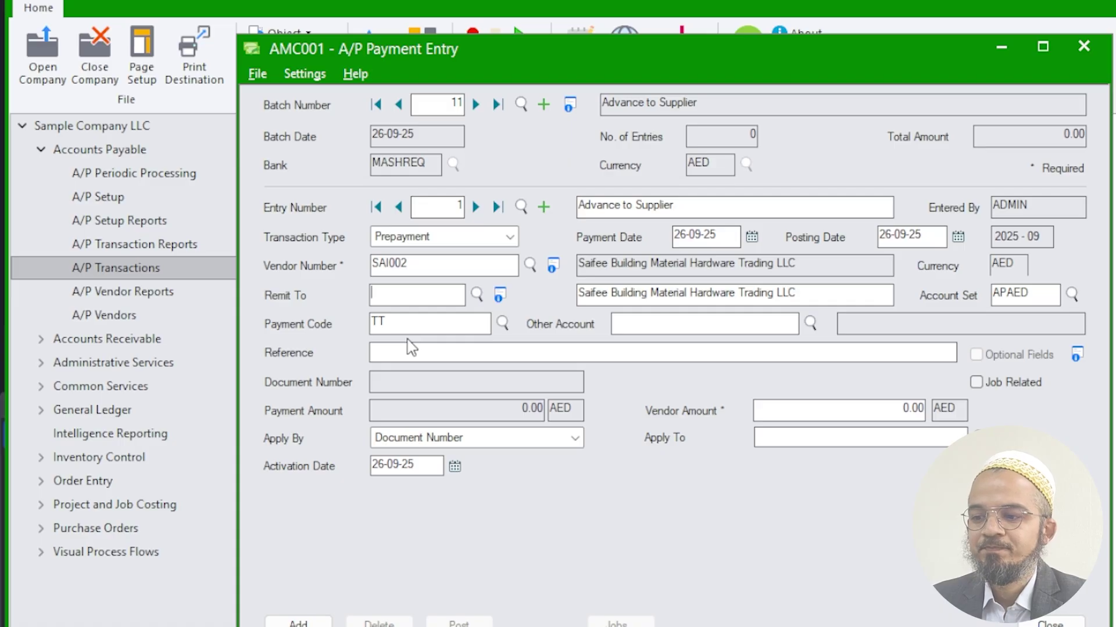
Enter 200.00 AED as the vendor amount of the prepayment
click(464, 327)
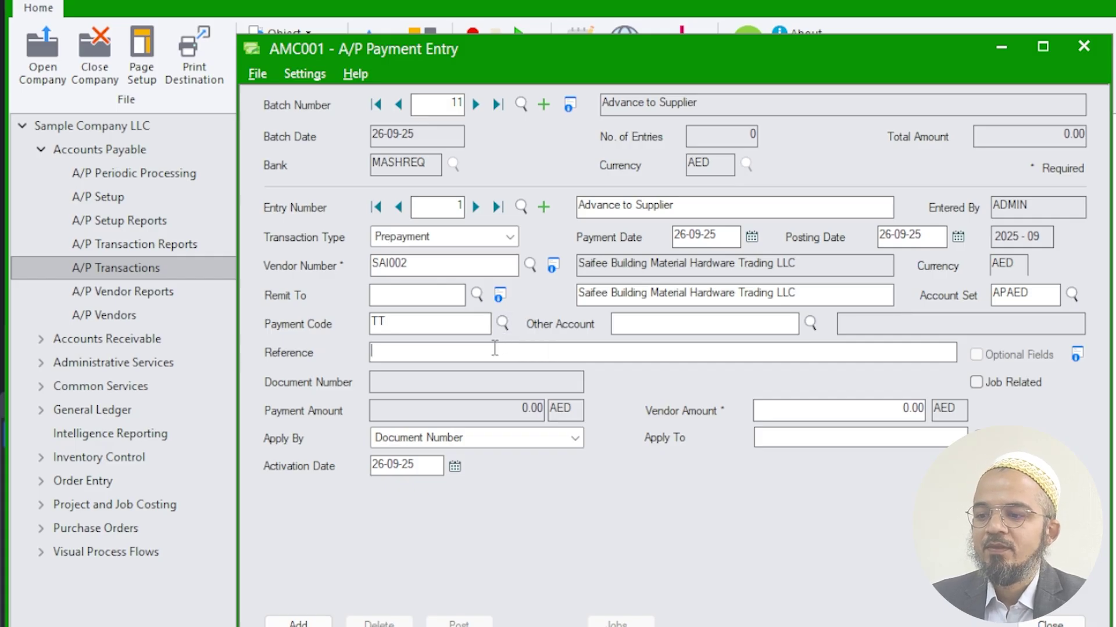
click(855, 413)
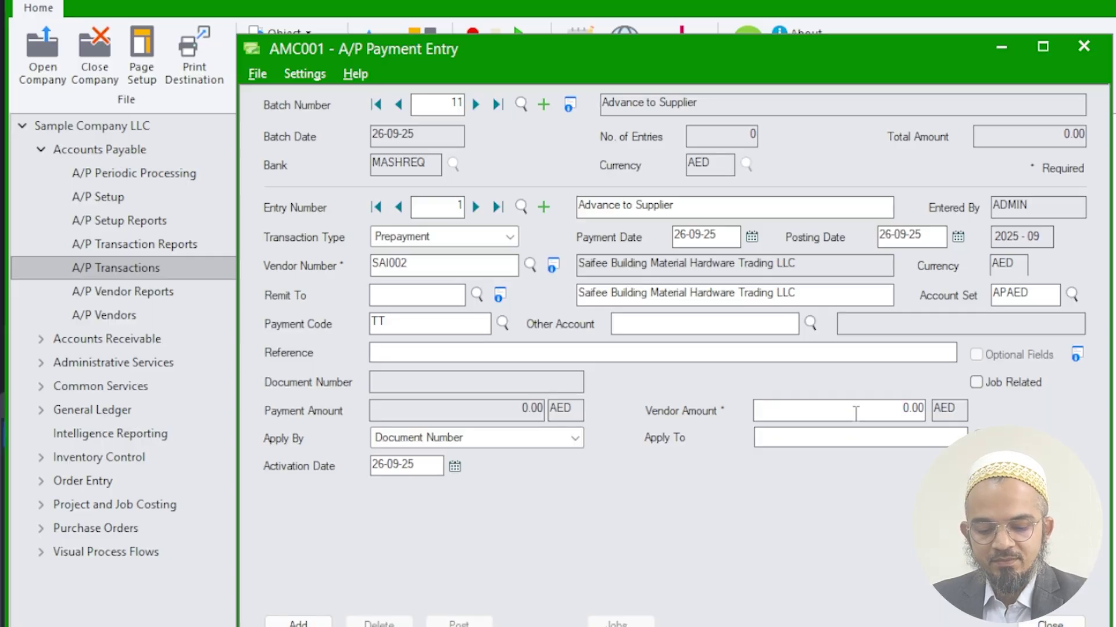
key(Tab)
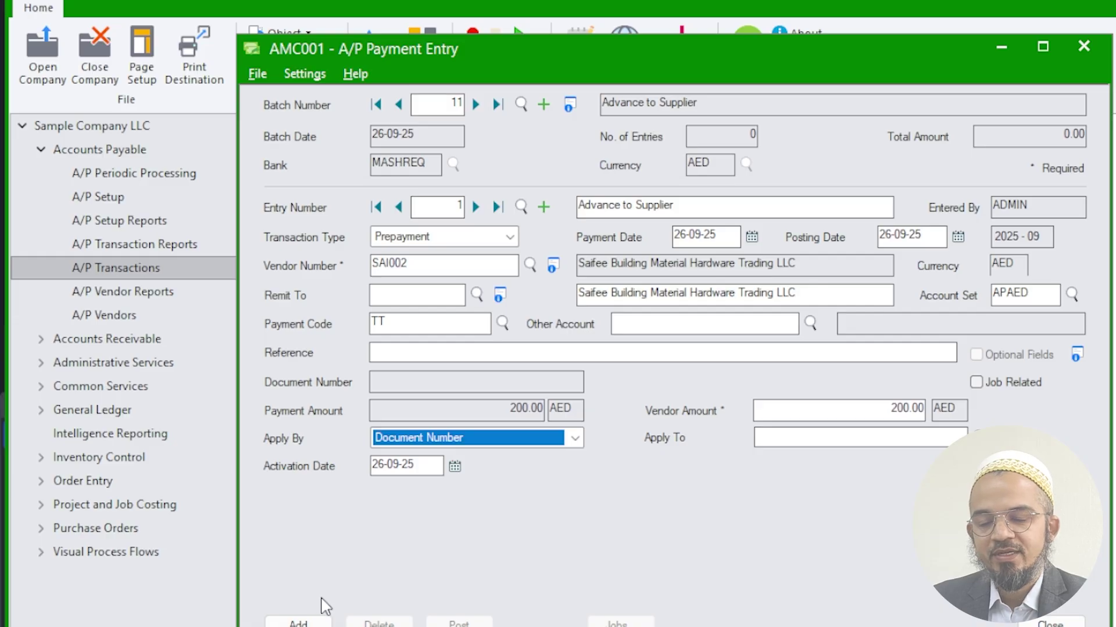
Apply the prepayment by PO Number, selecting the vendor's purchase order from Purchase Orders
click(559, 449)
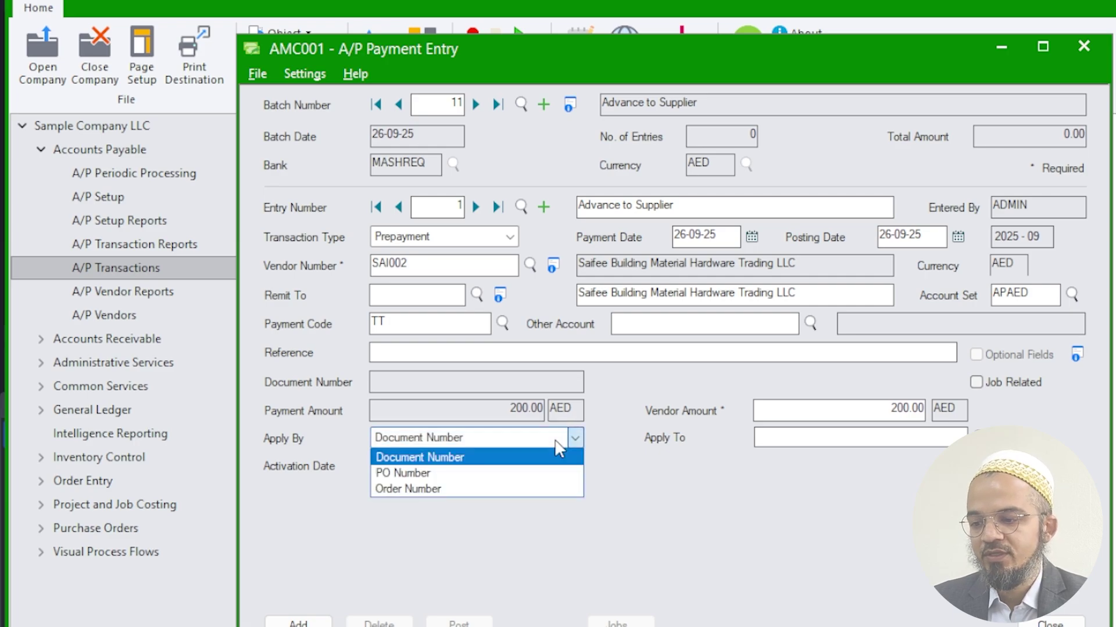
click(441, 474)
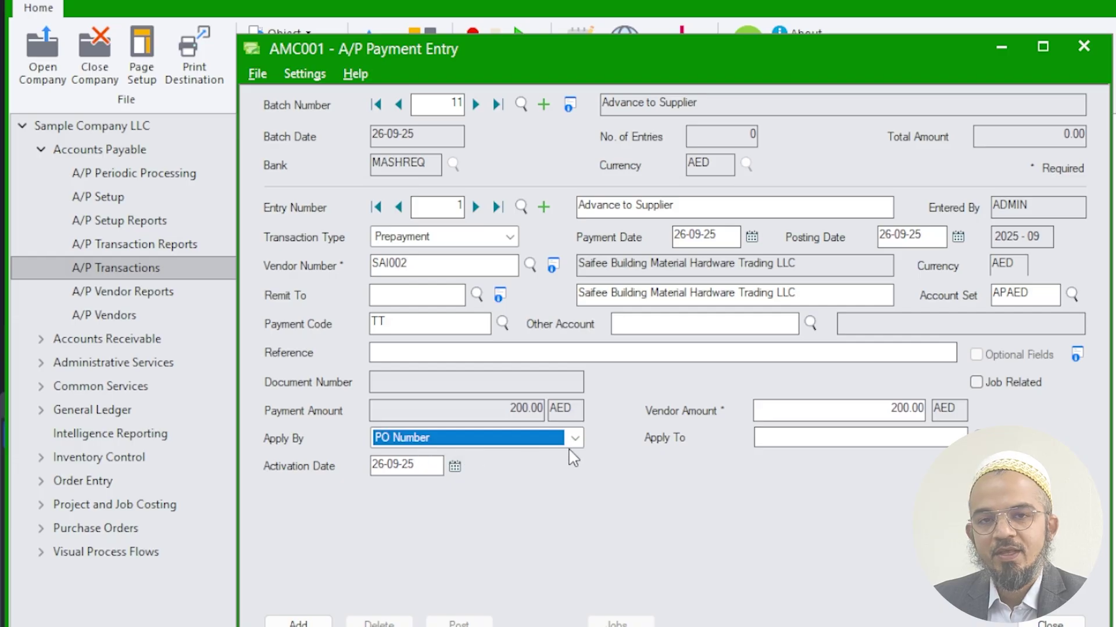
click(979, 437)
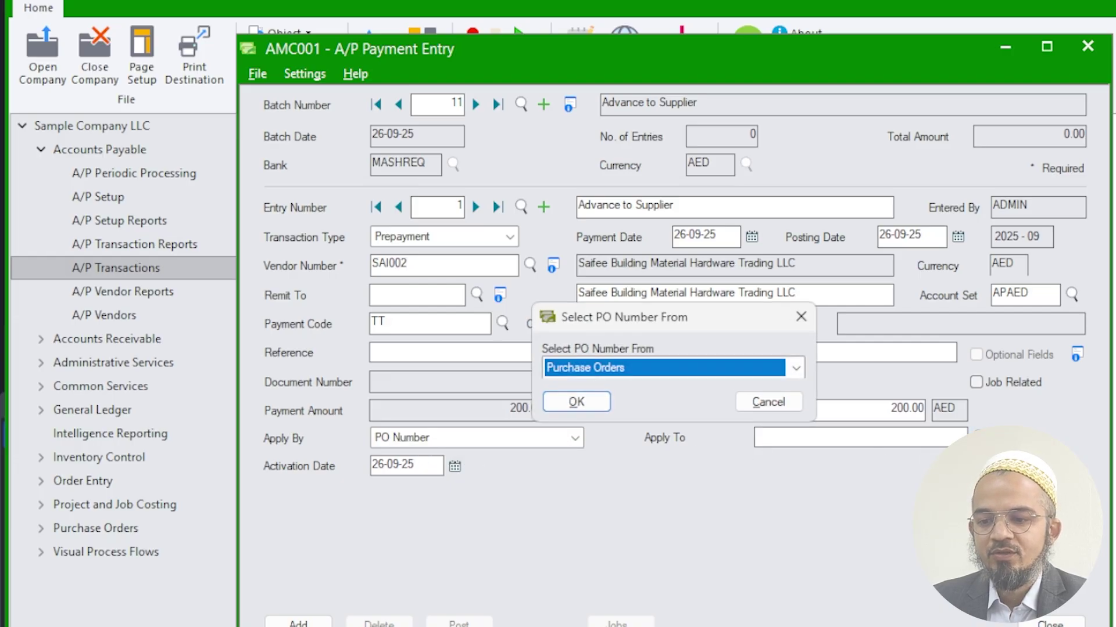
click(593, 405)
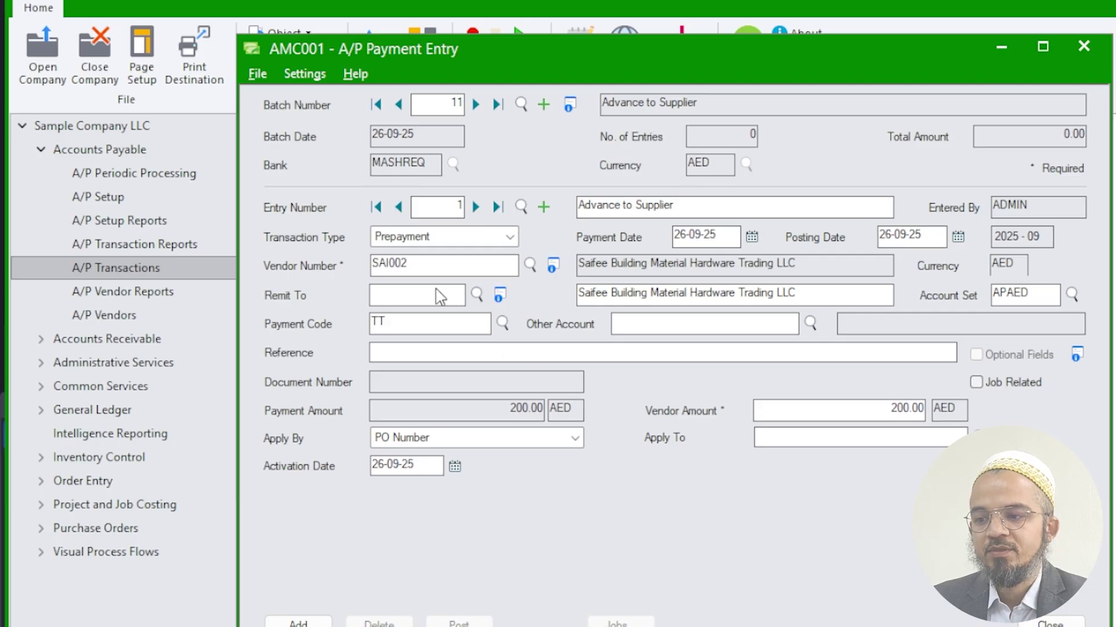
double_click(180, 274)
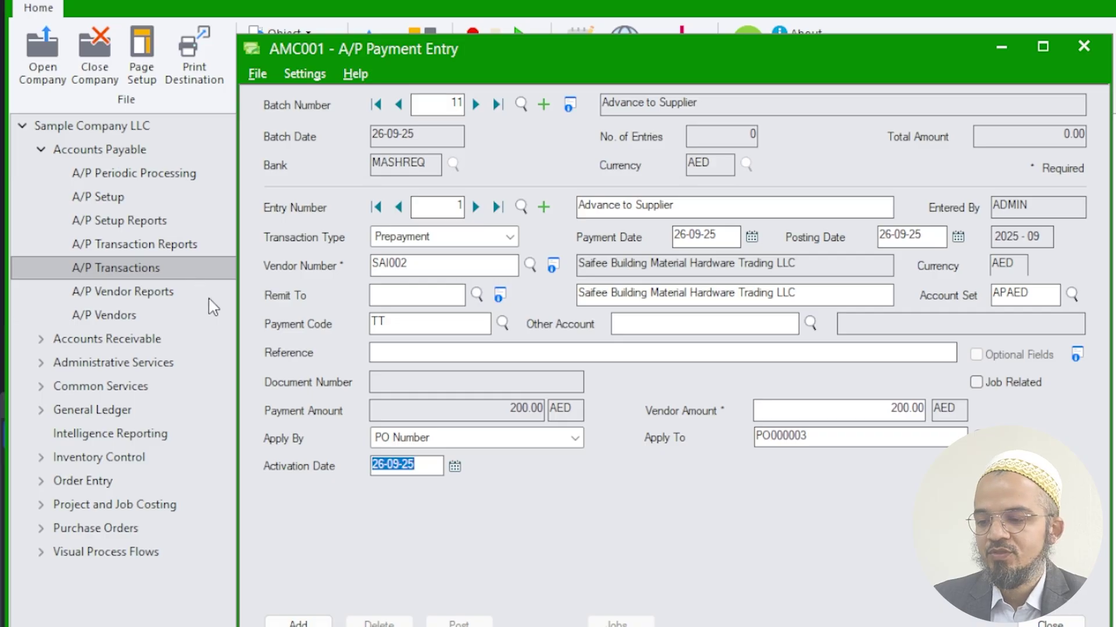
Add the prepayment entry to the batch, post the batch and dismiss the posting messages
click(298, 623)
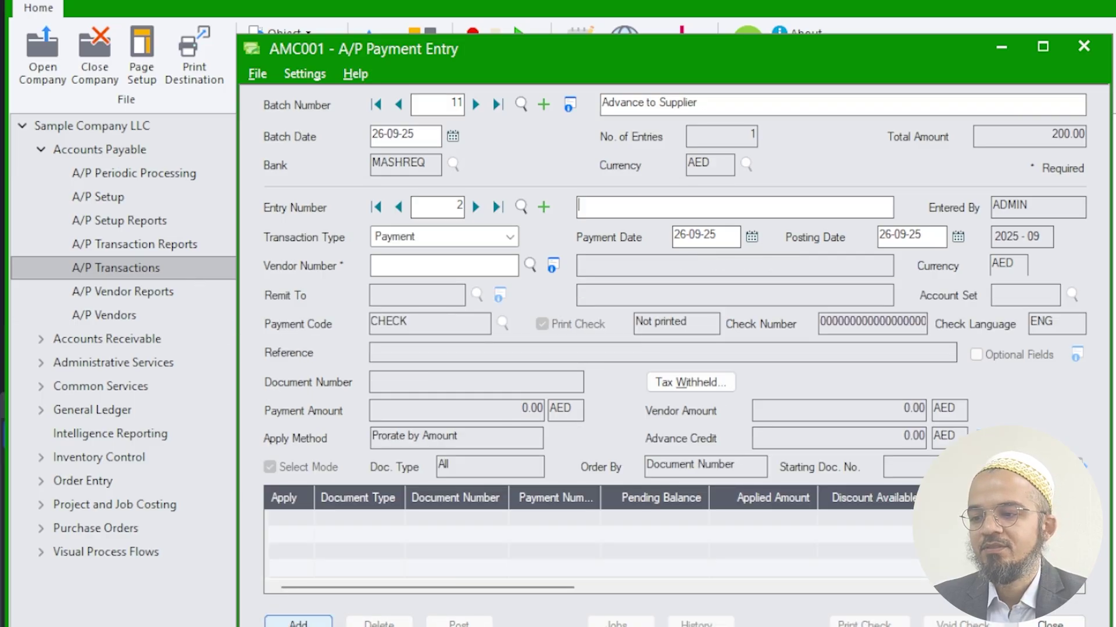
click(399, 207)
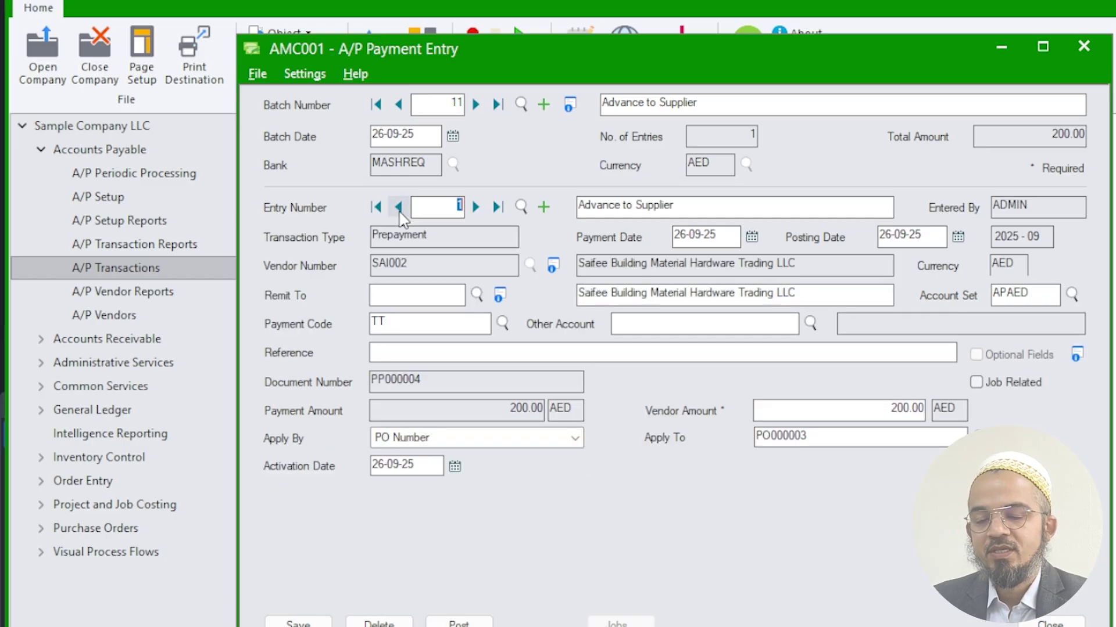
click(459, 622)
click(751, 399)
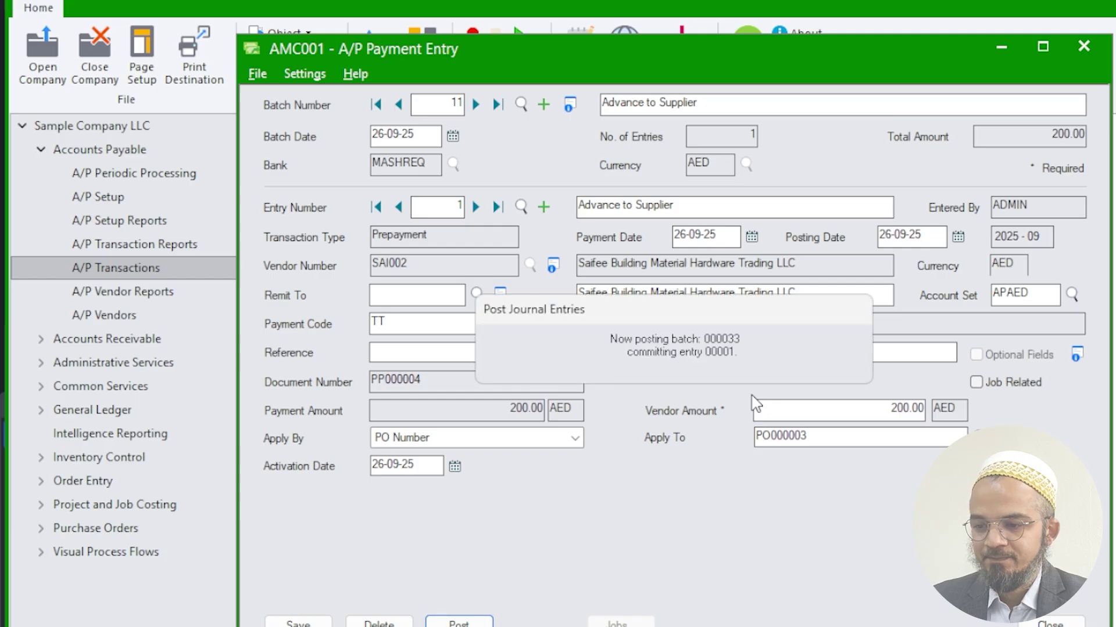
click(505, 193)
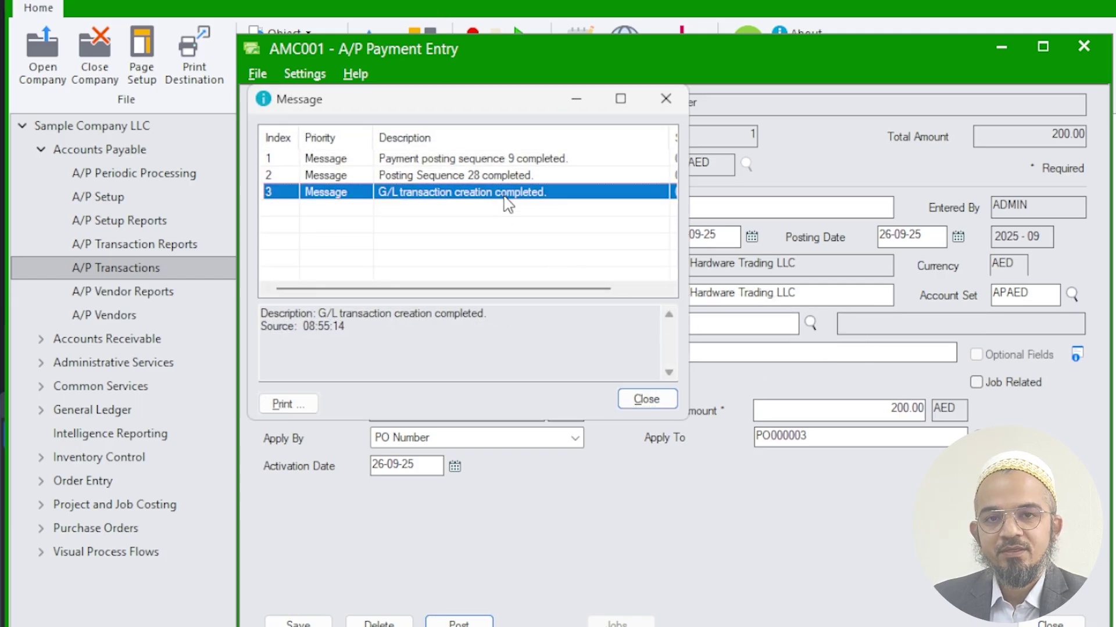
click(646, 399)
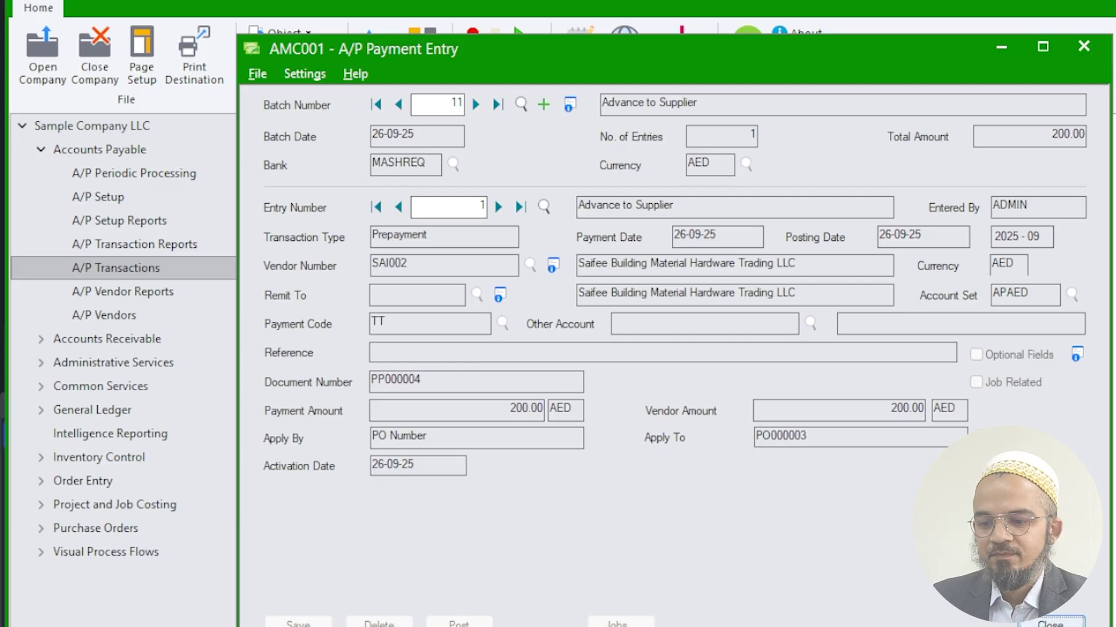
Open batch 000033 from the General Ledger batch list to view its journal entry
double_click(93, 413)
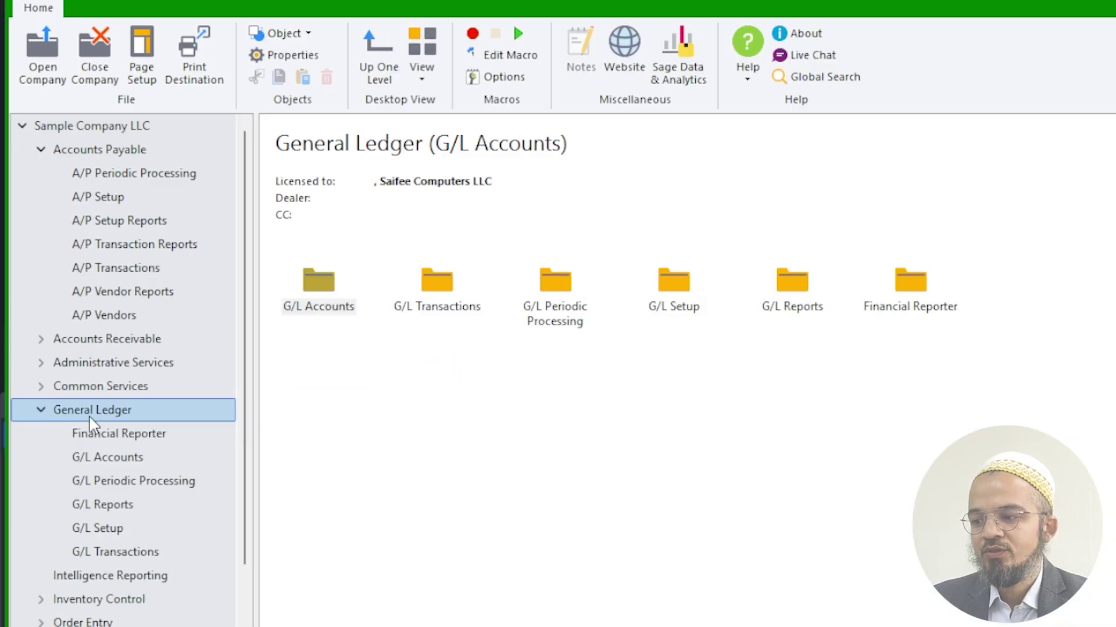
click(109, 552)
double_click(318, 306)
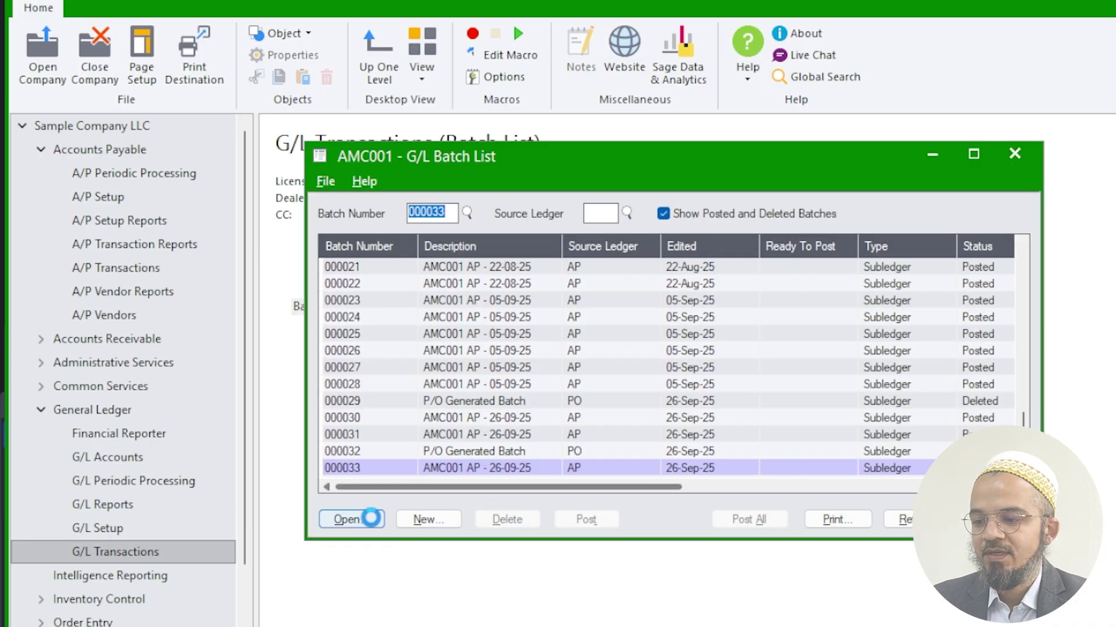
click(667, 472)
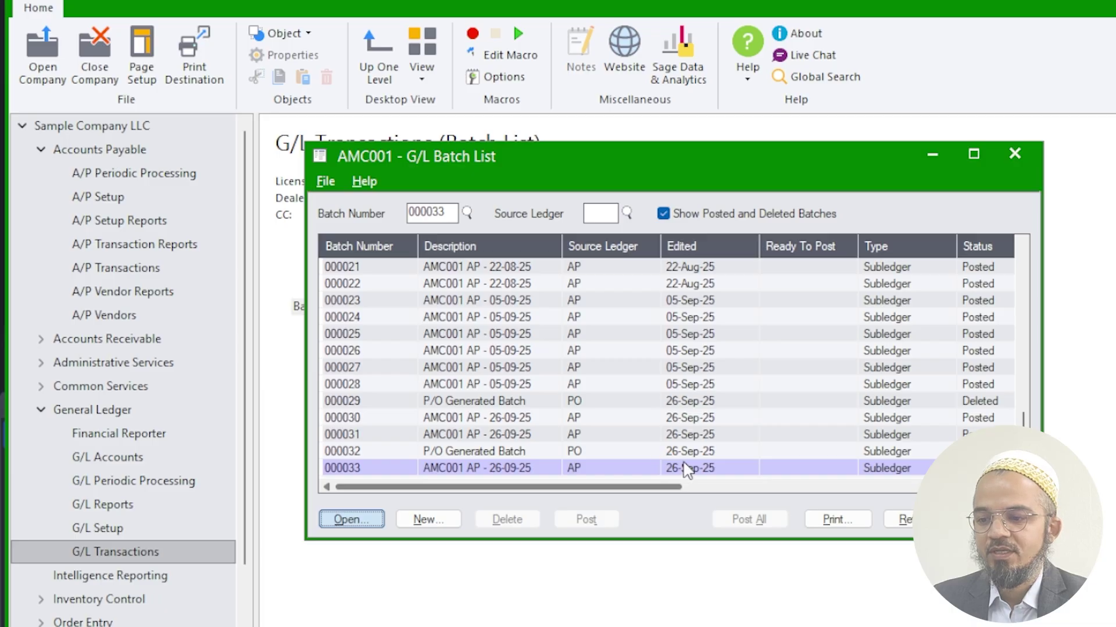
double_click(682, 468)
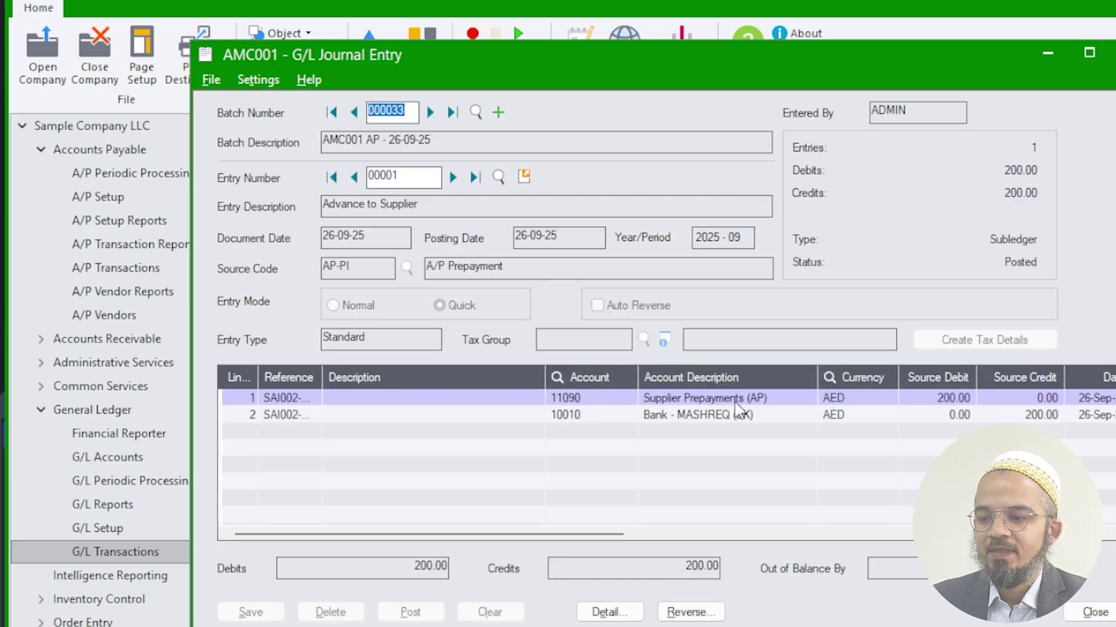
Examine the Supplier Prepayments debit line and the bank credit line of the journal entry
click(770, 400)
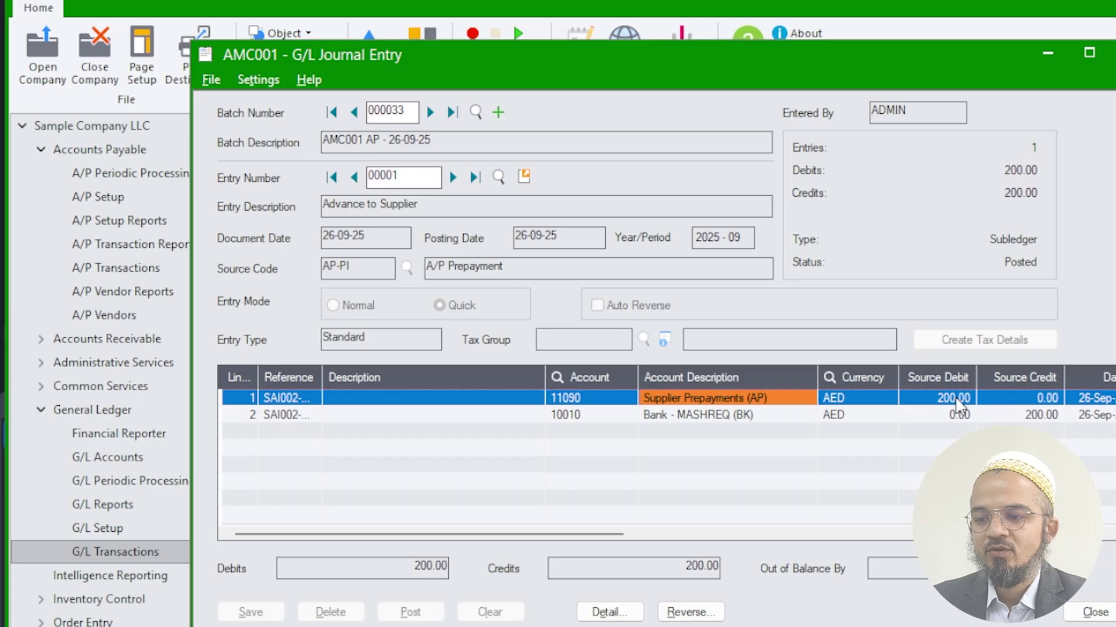
click(751, 418)
click(1046, 416)
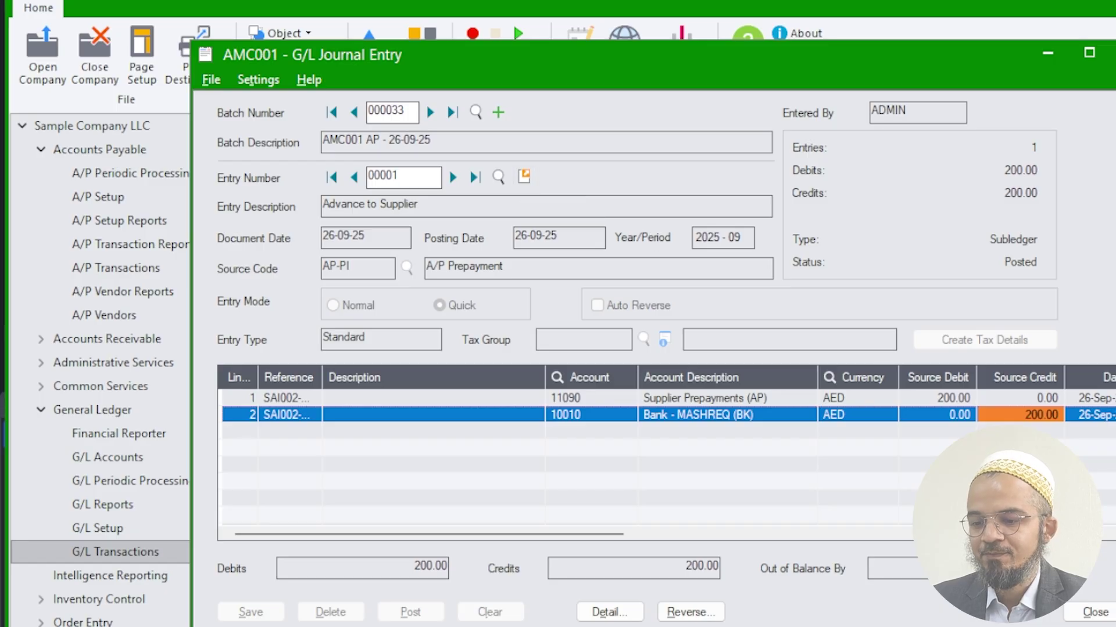
Close the journal entry and the G/L batch list, and go back to the A/P Transactions
click(1095, 612)
click(995, 520)
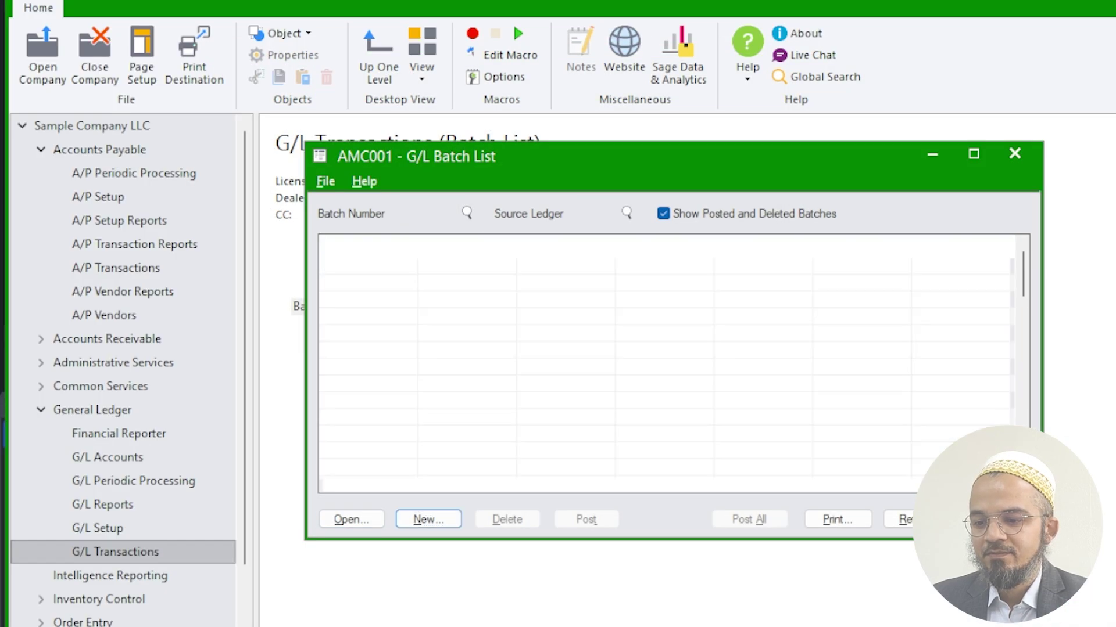
click(119, 273)
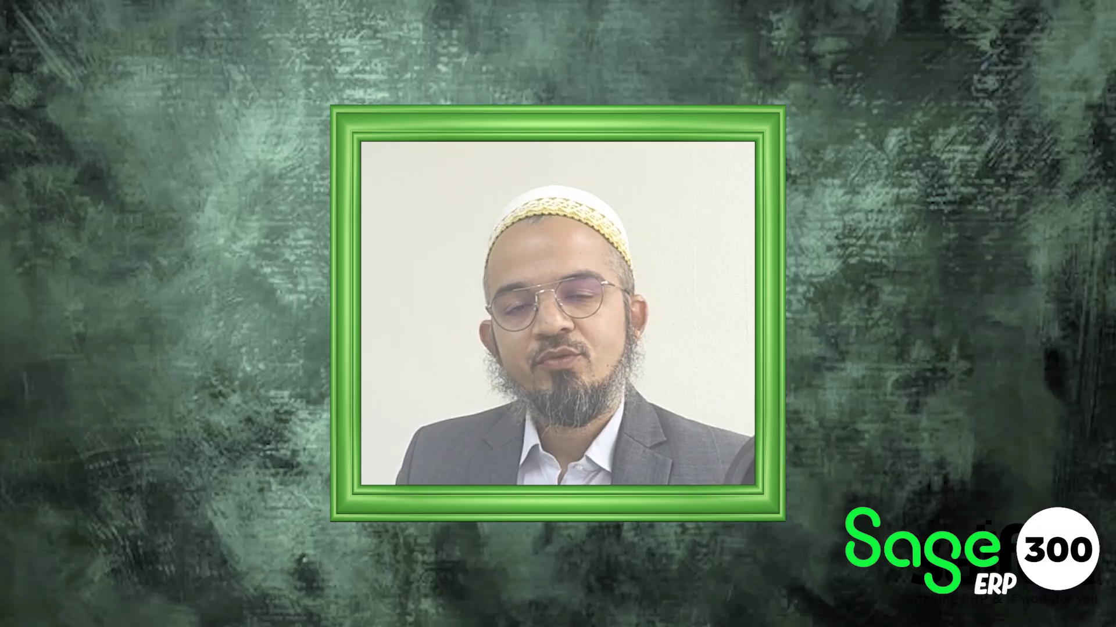
scroll(1008, 142, down, 15)
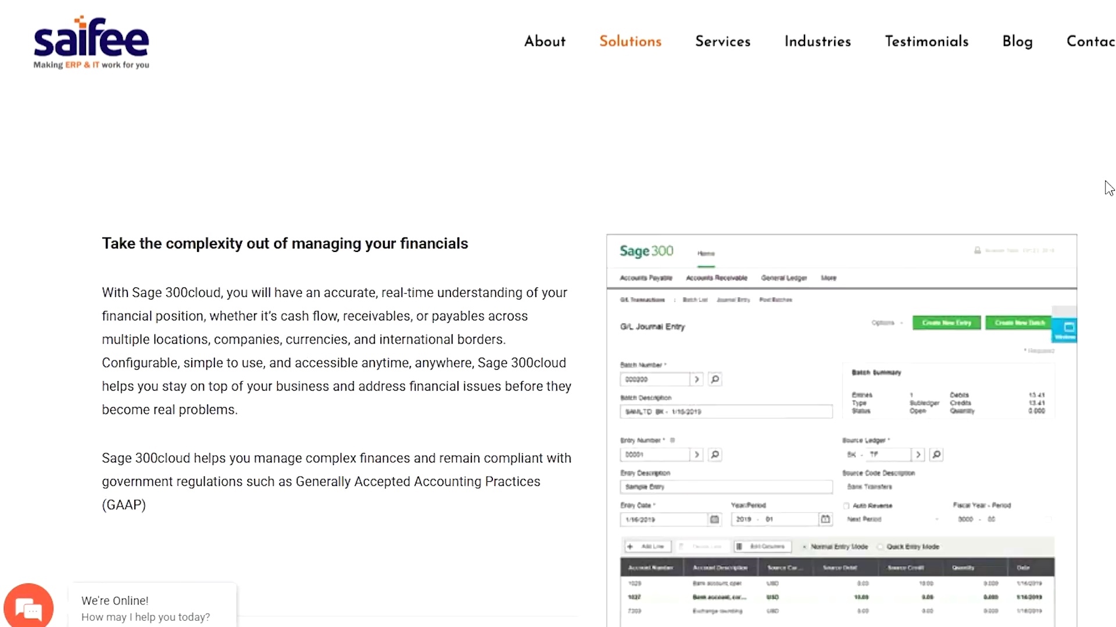
scroll(1109, 188, down, 15)
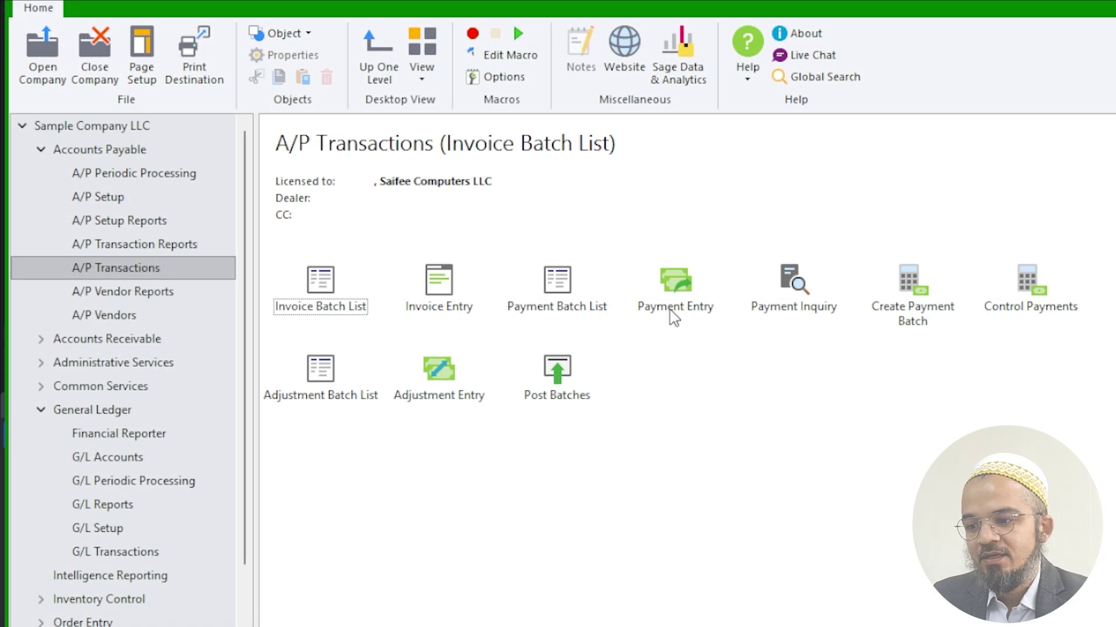
Create a new A/P payment batch with the description "Petty cash payment for repairs and maintenance"
click(672, 319)
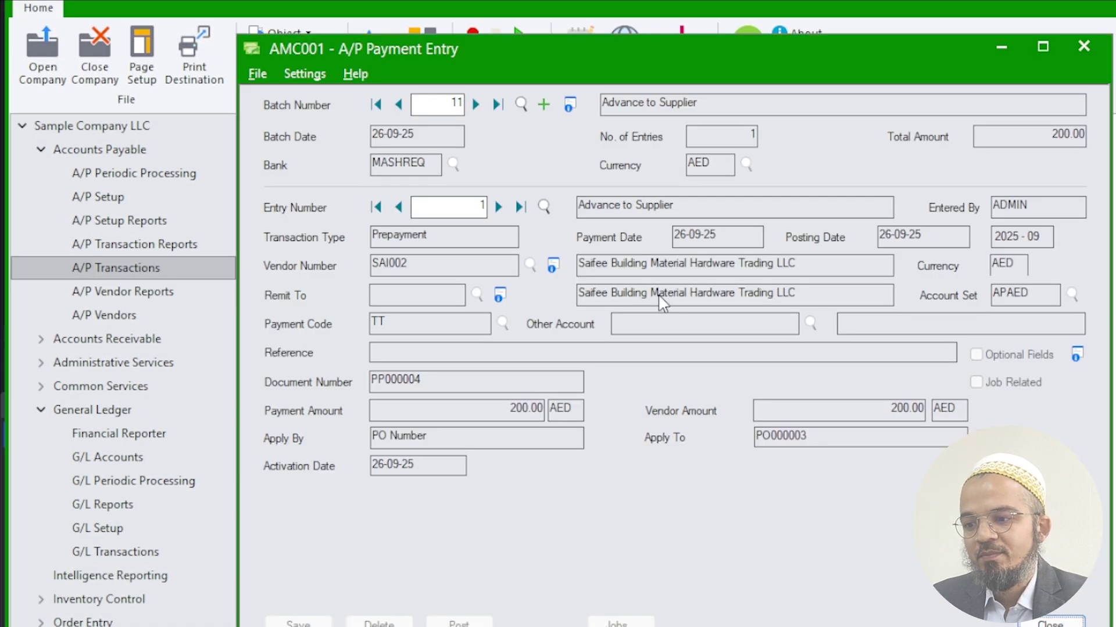
click(544, 104)
click(664, 104)
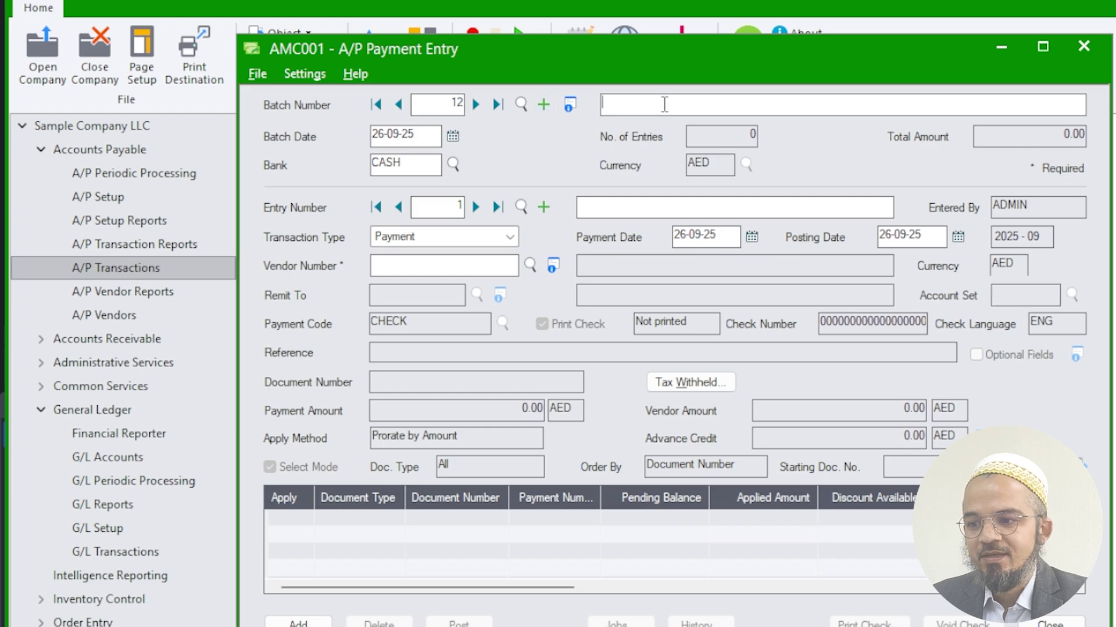
text(Petty cash)
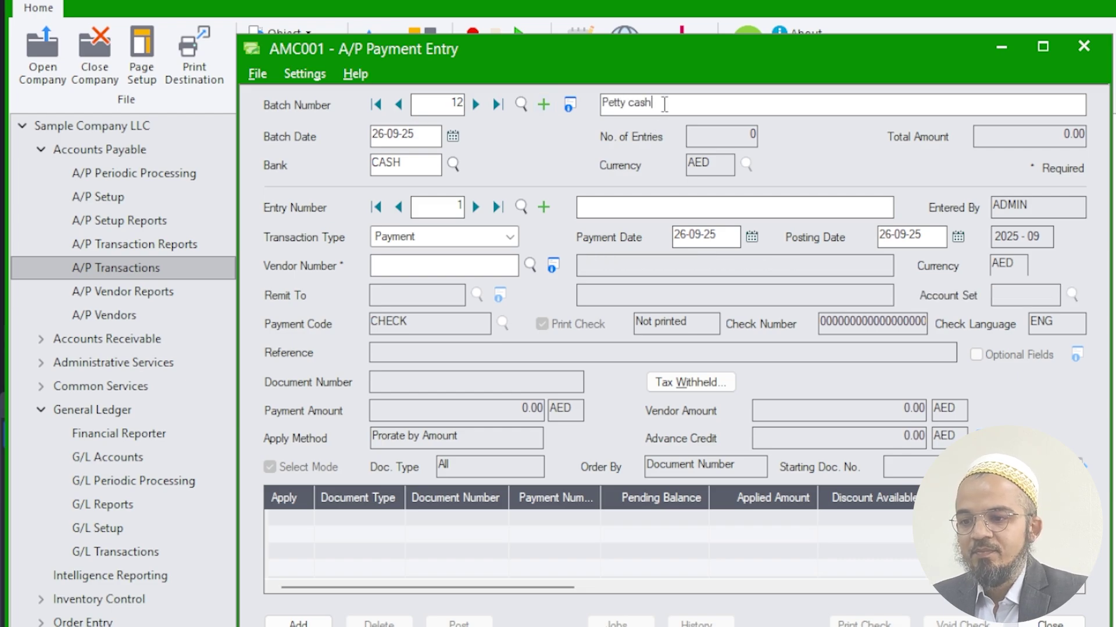
text( payment for )
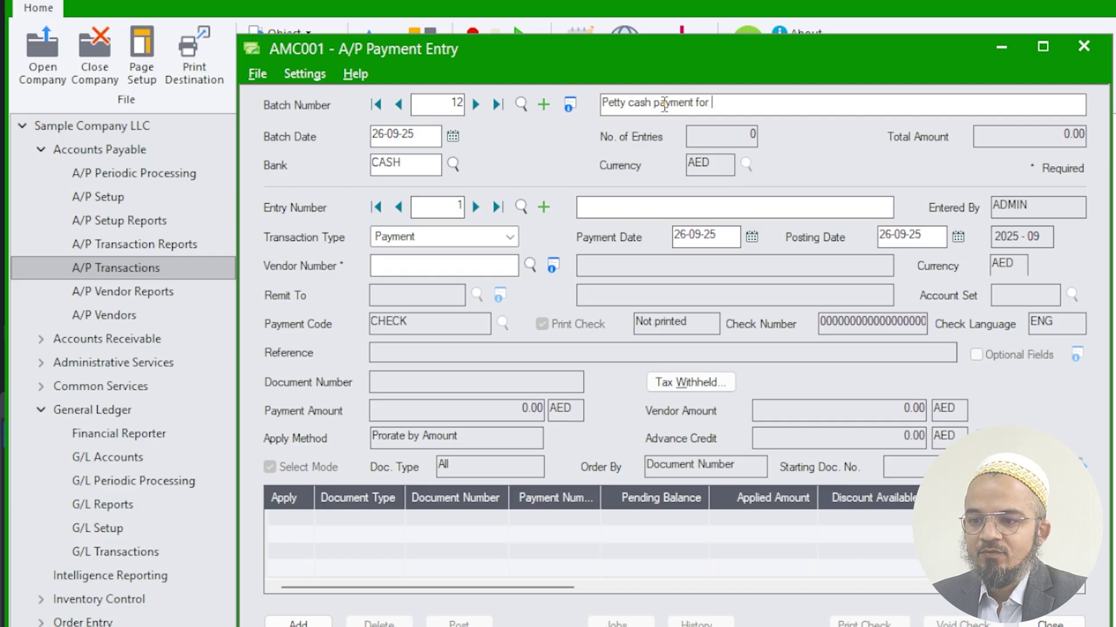
text(repairs and maintenance)
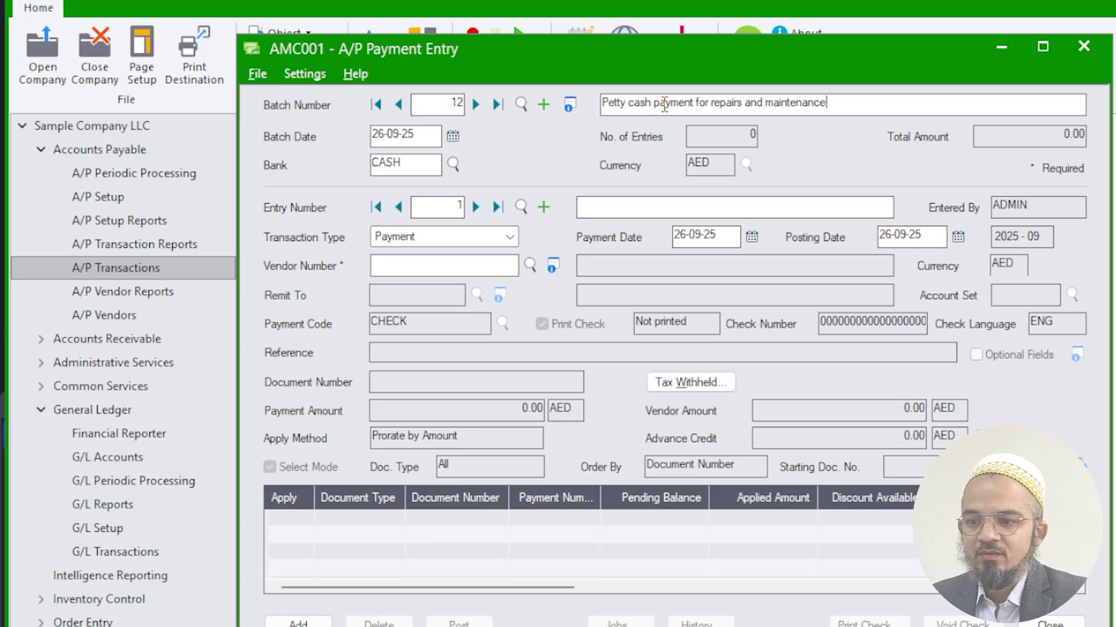
Copy the batch description "Petty cash payment for repairs and maintenance" into the description of entry 1
key(ctrl+a)
key(ctrl+c)
click(435, 165)
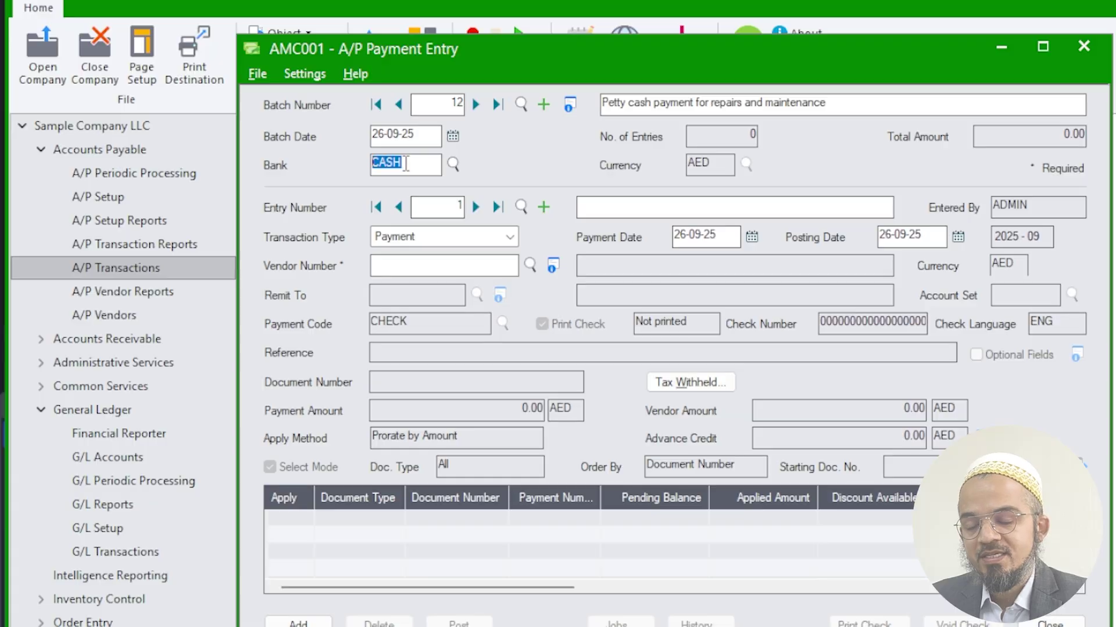
click(598, 207)
key(ctrl+v)
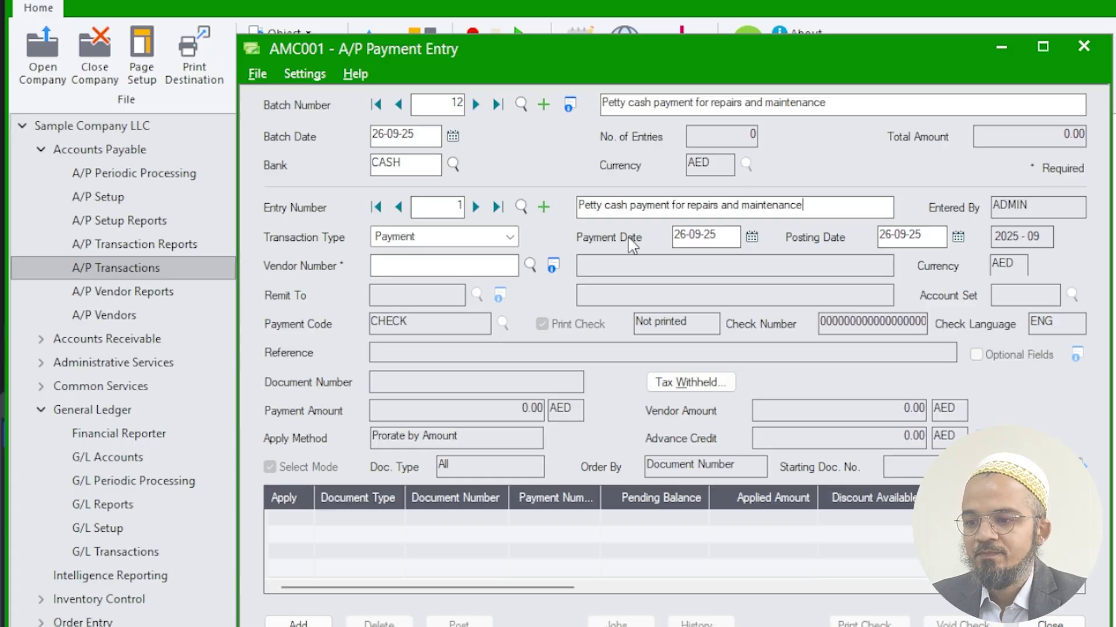
Set the entry's transaction type to Misc. Payment and enter the payee's name as Remit To
click(439, 238)
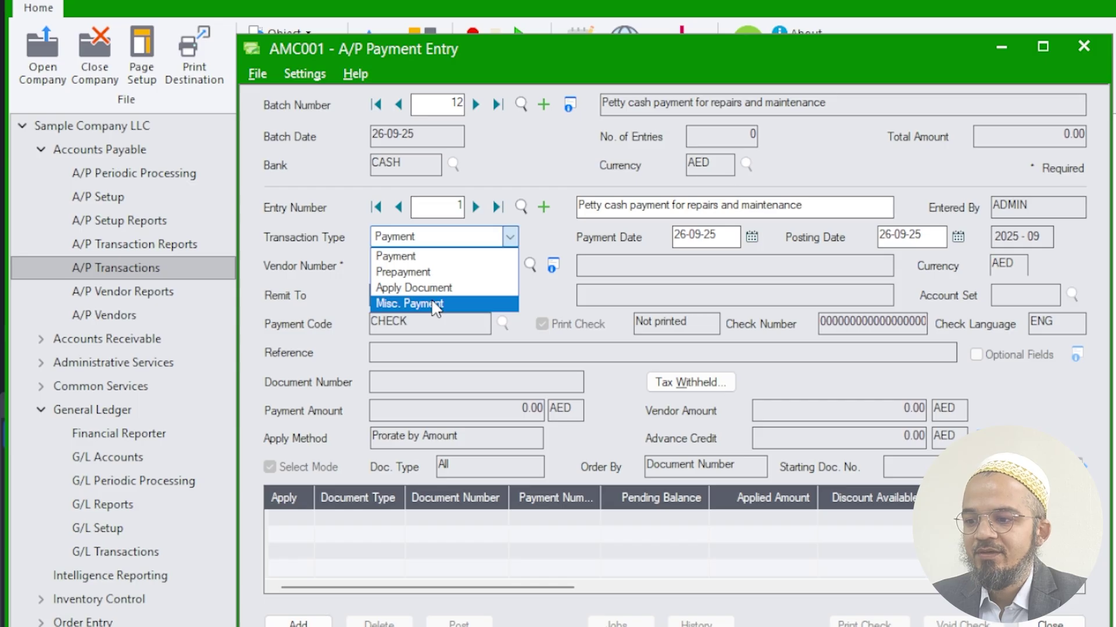
click(433, 303)
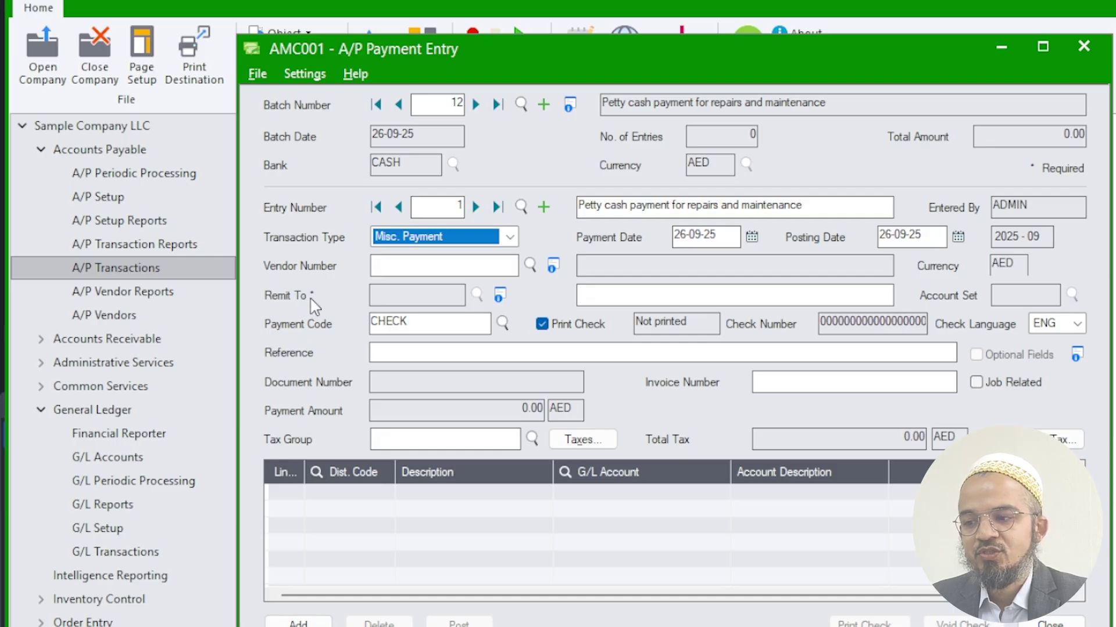
click(641, 302)
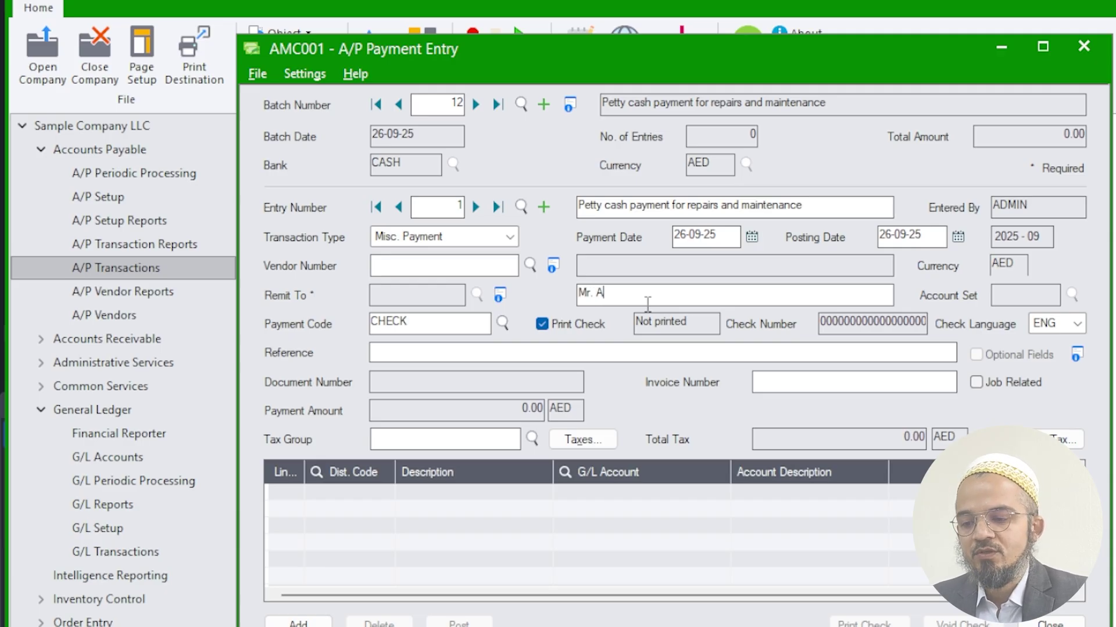
drag(618, 296, 568, 297)
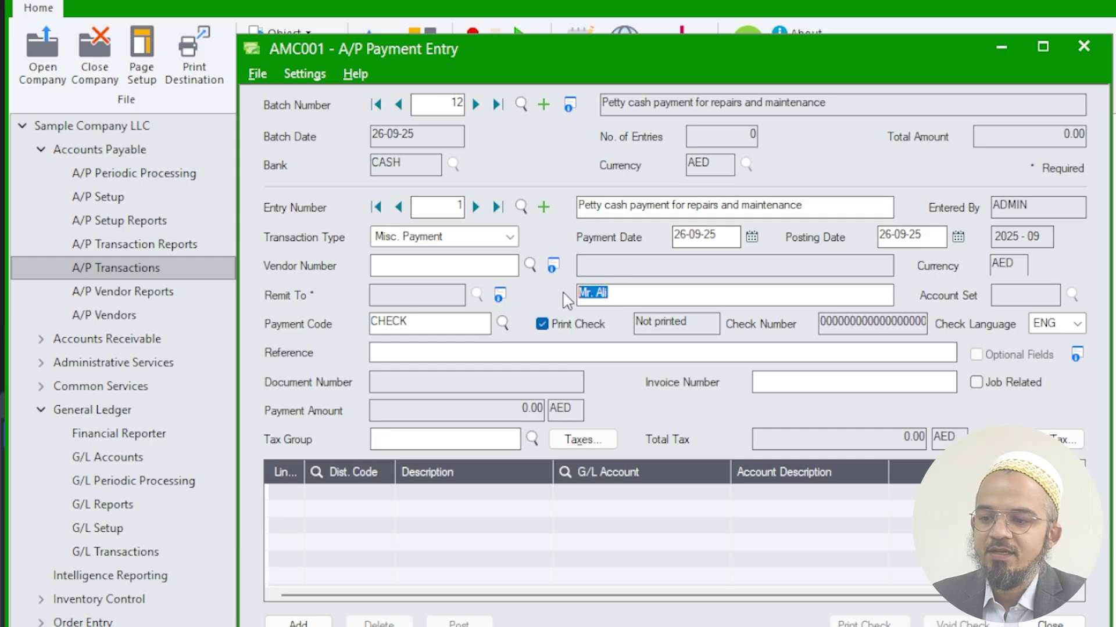
Turn off check printing for the CHECK payment code and set the check number to 101
click(457, 330)
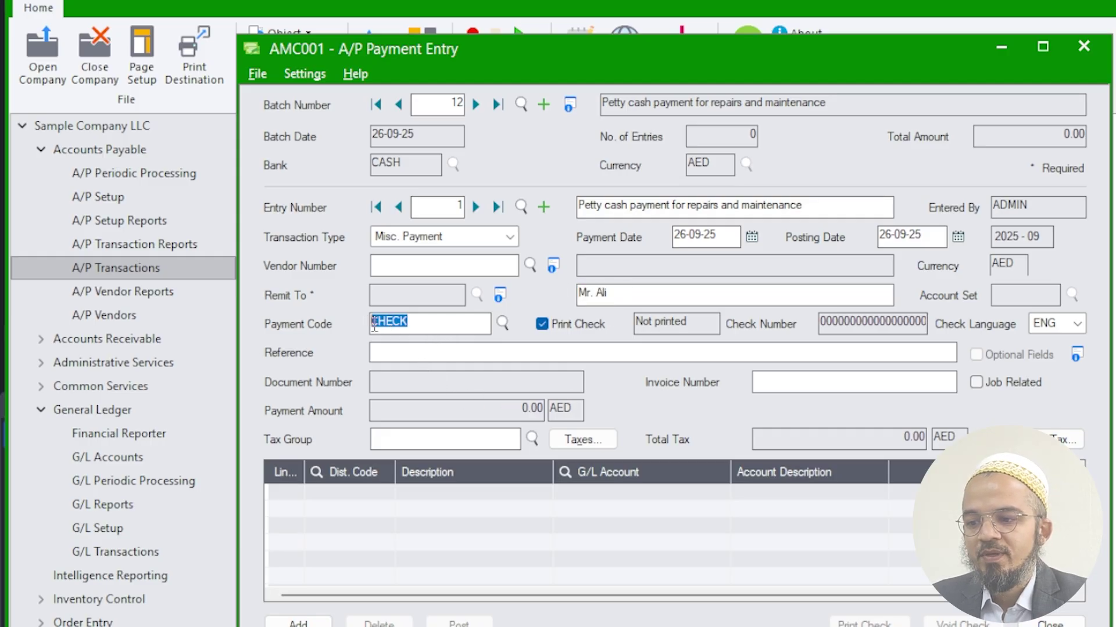
click(569, 328)
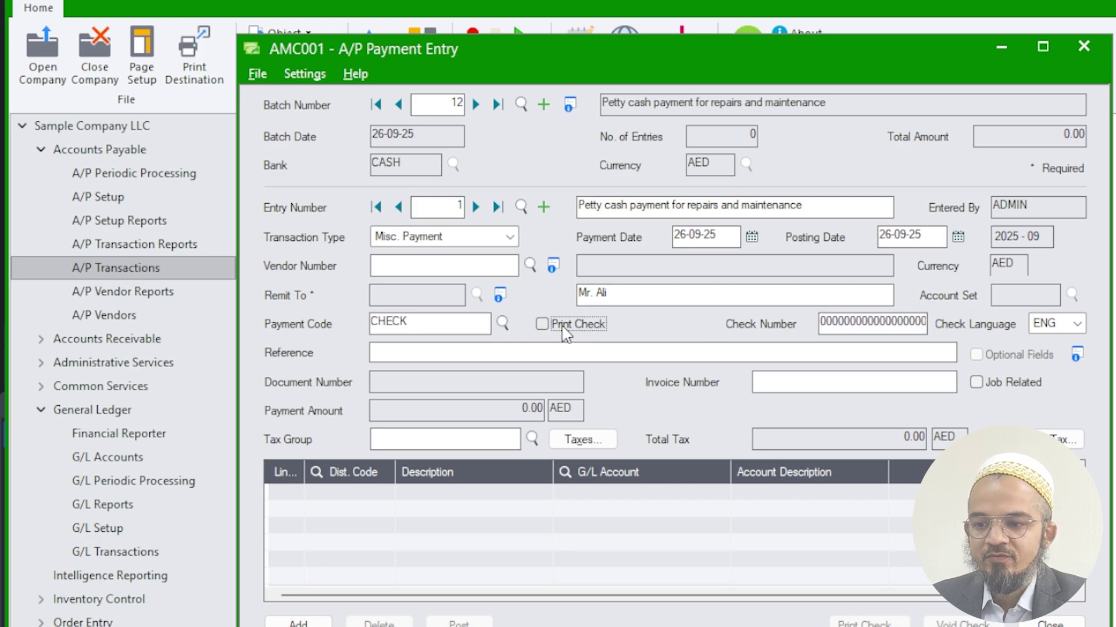
drag(885, 325, 954, 324)
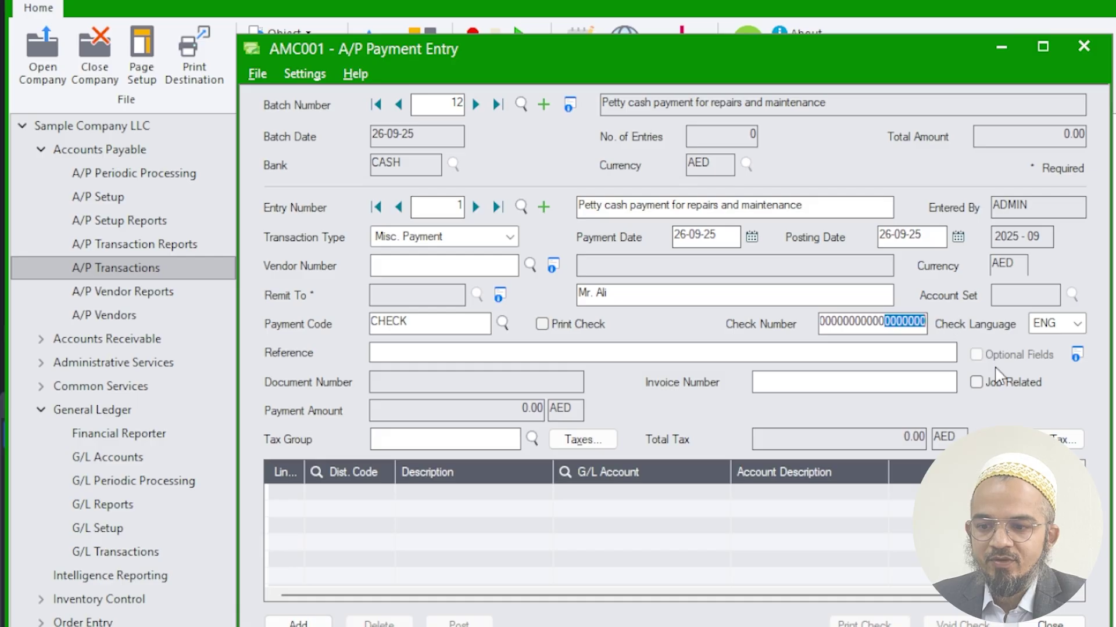
text(101)
key(Tab)
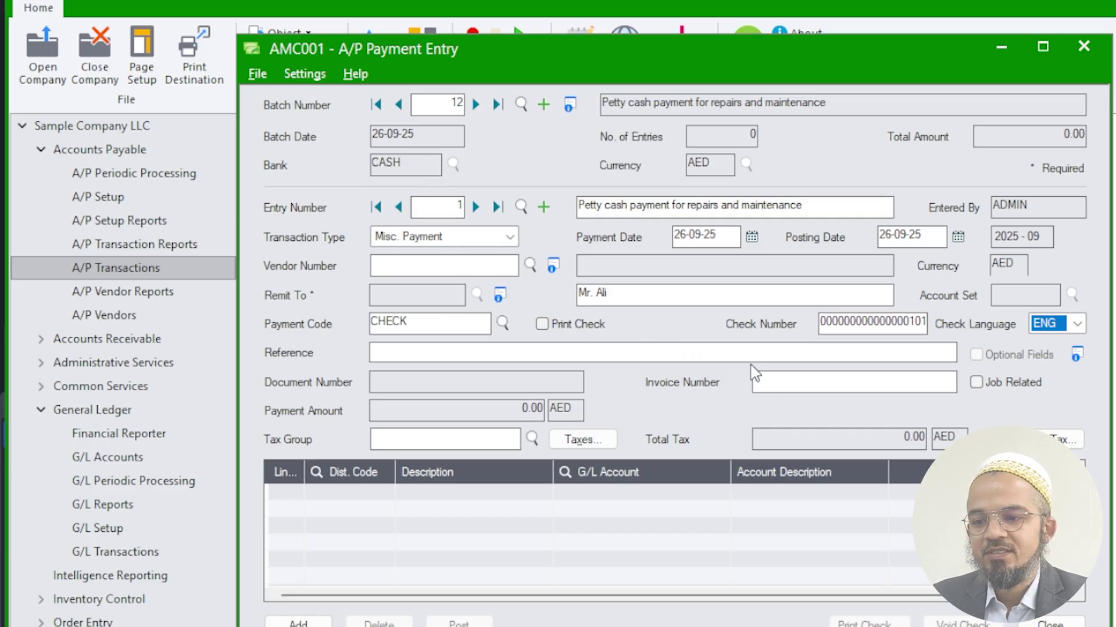
Look up the payment codes and change the entry's payment code to CASH
click(488, 323)
click(502, 323)
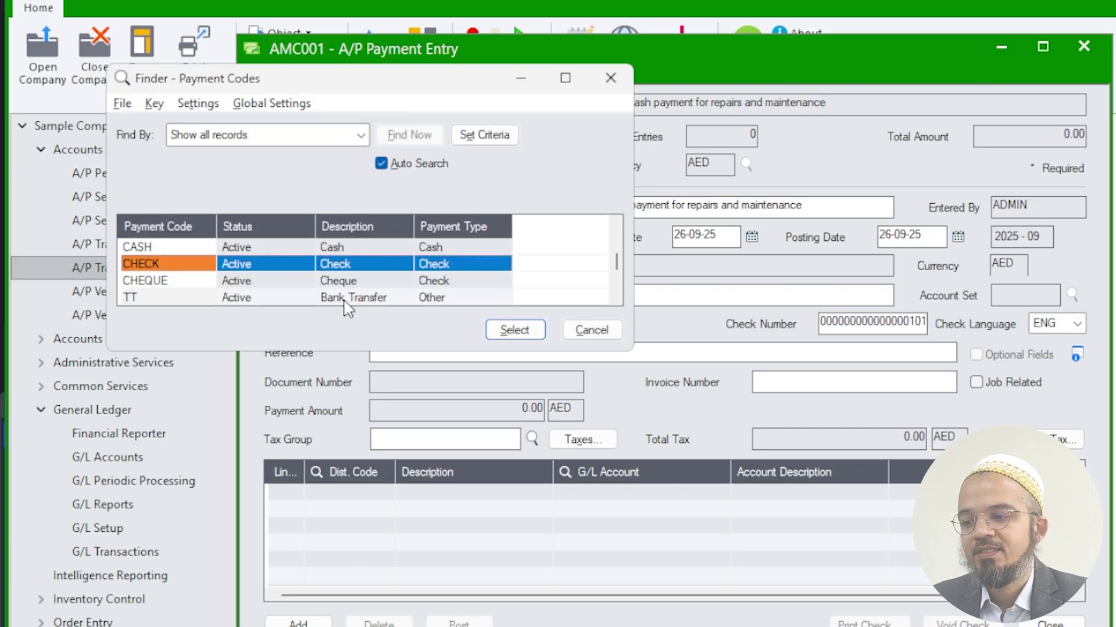
click(168, 249)
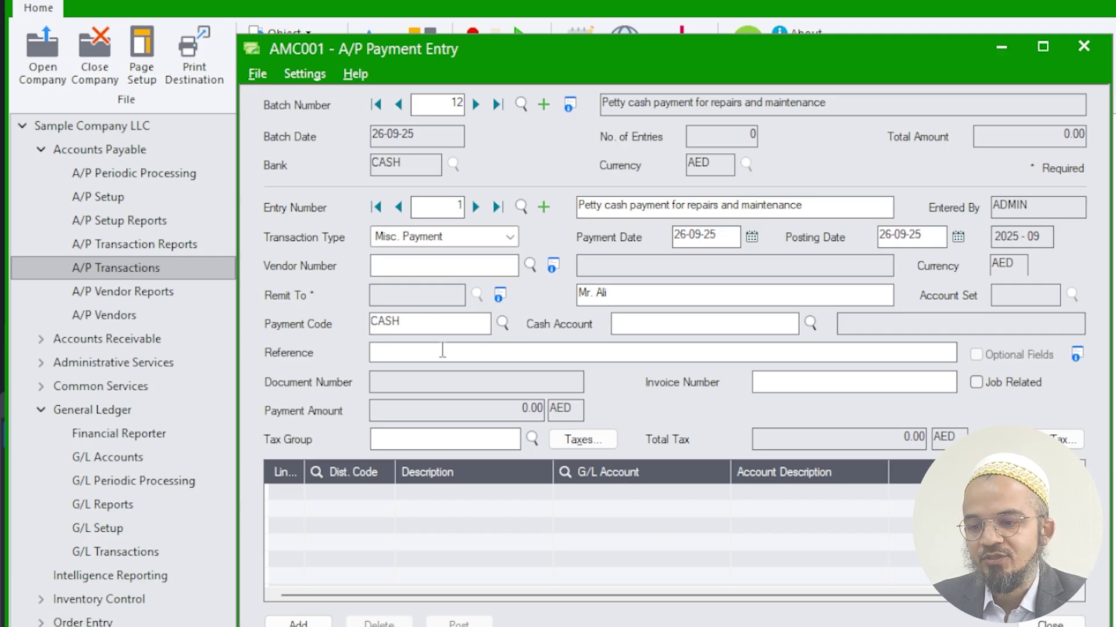
click(410, 356)
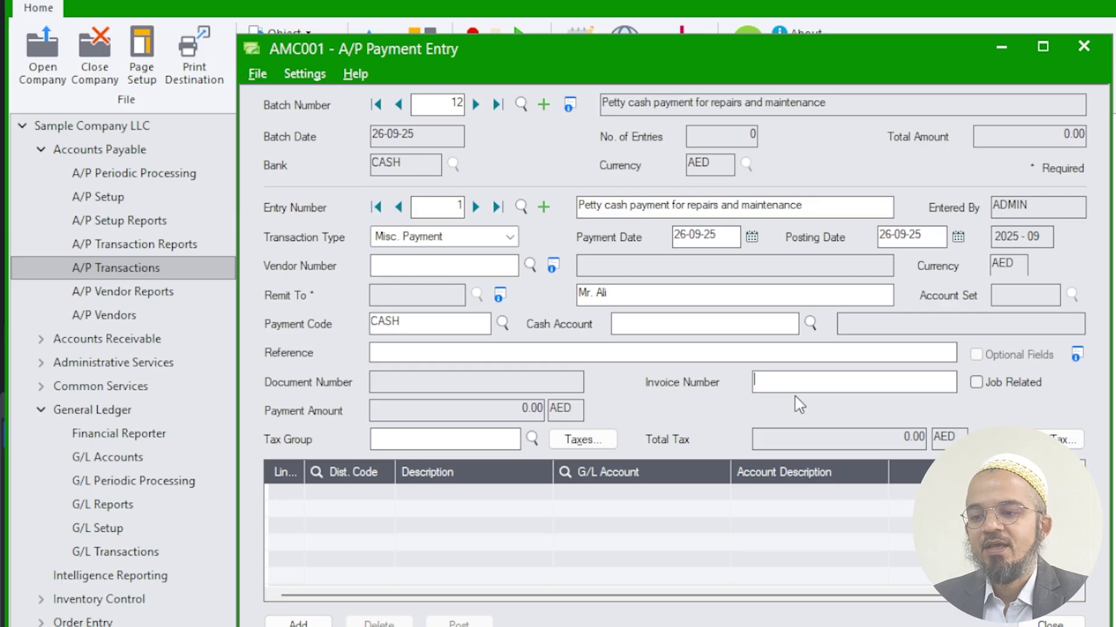
Add a detail line with G/L account 66000, G&A Exp - Repairs and Maintenance, found by filtering descriptions for "maintena"
click(515, 500)
click(624, 495)
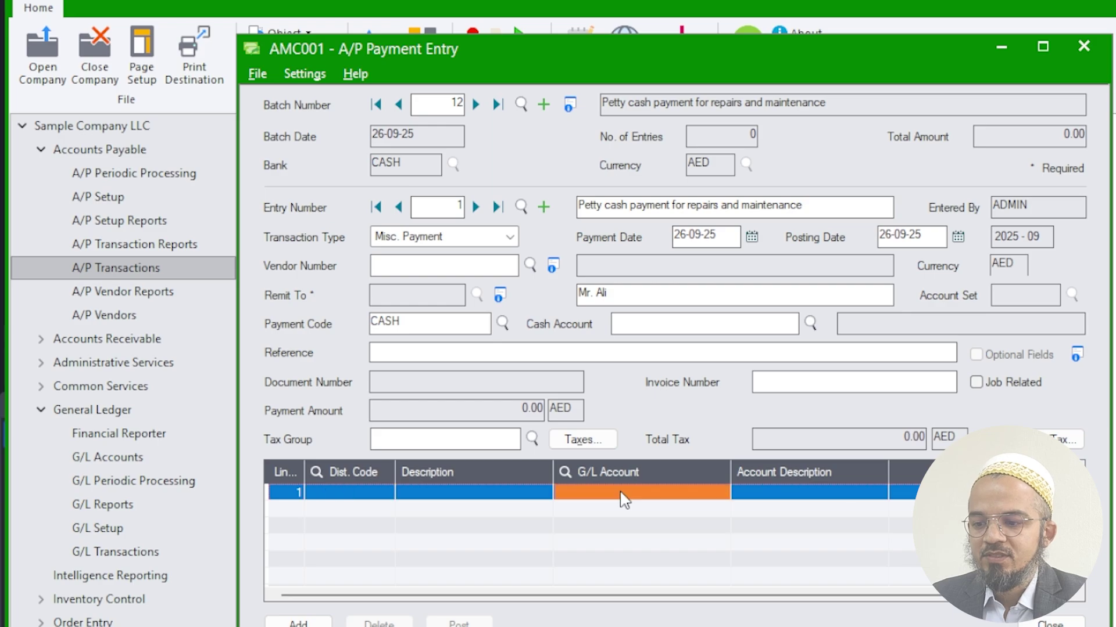
click(609, 475)
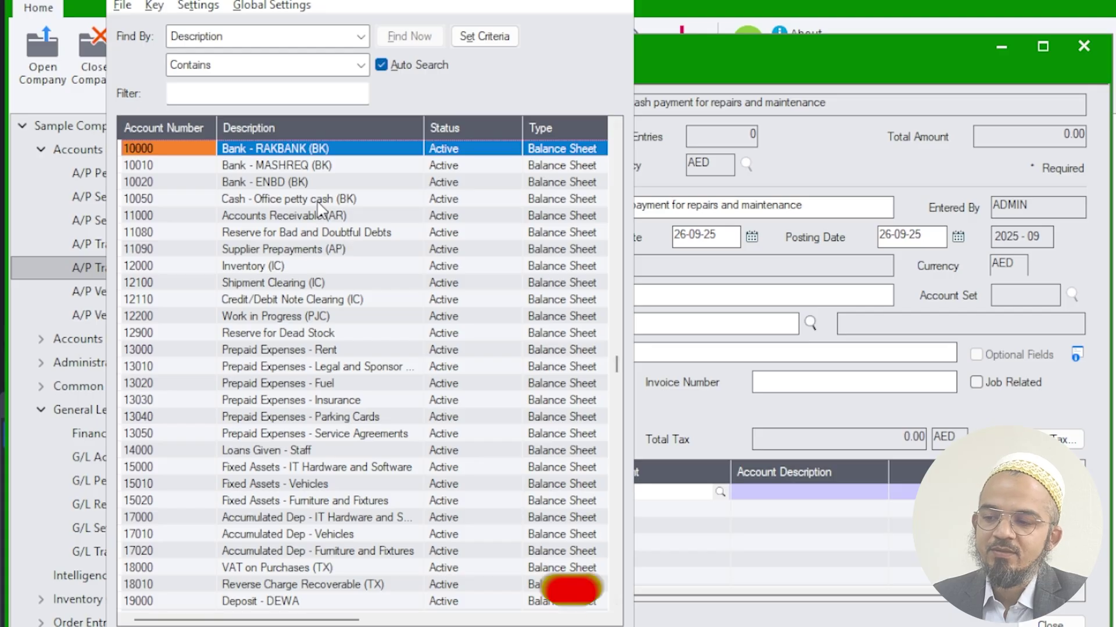
click(221, 96)
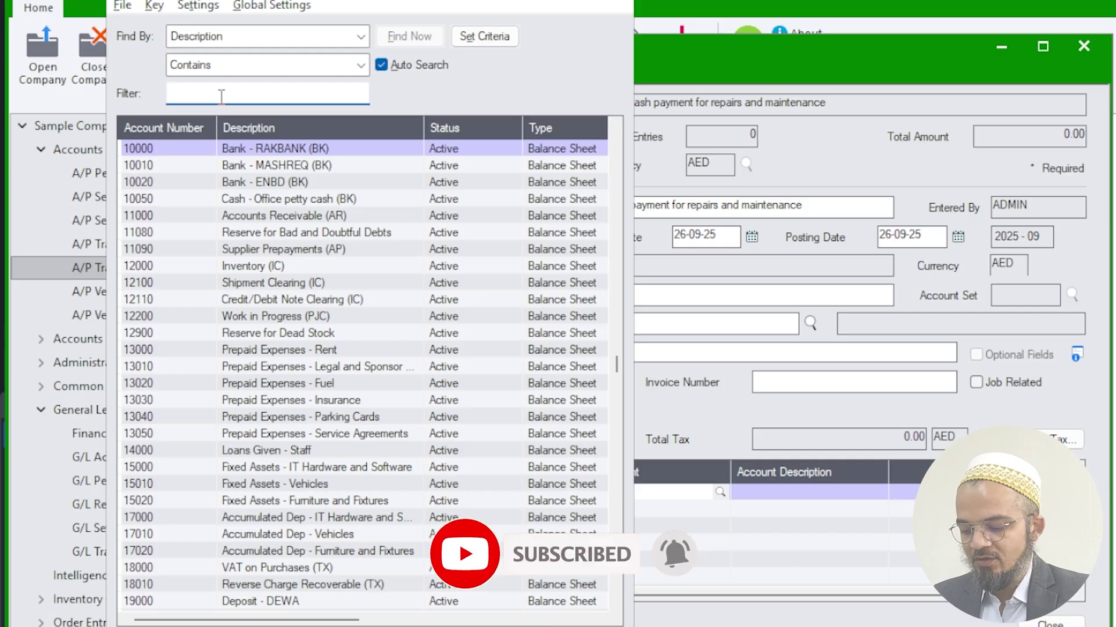
text(maintena)
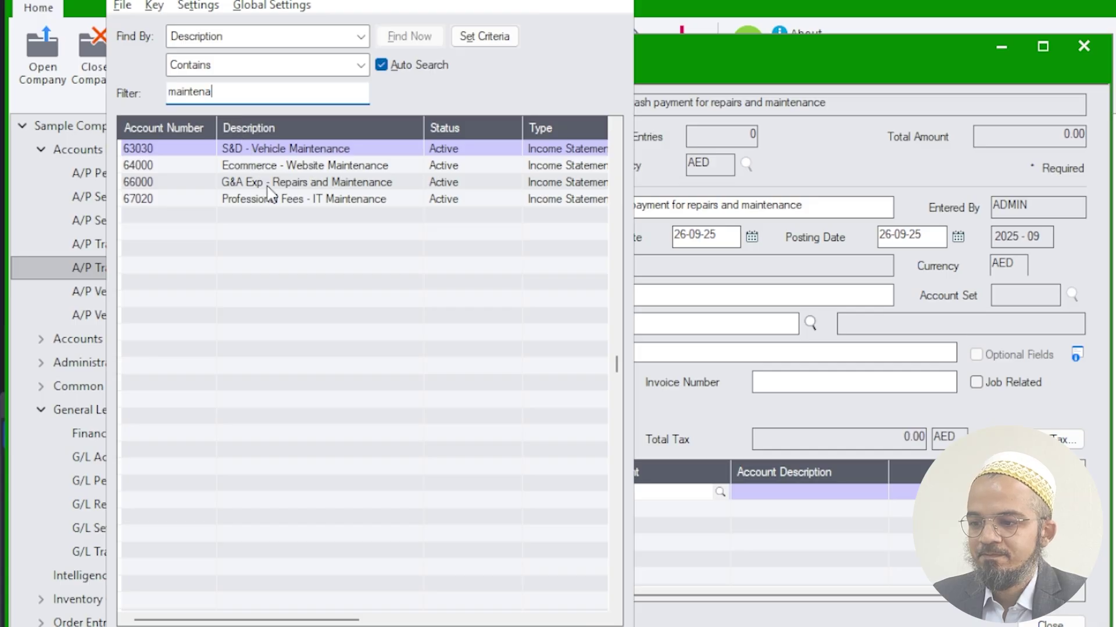
click(332, 184)
double_click(330, 183)
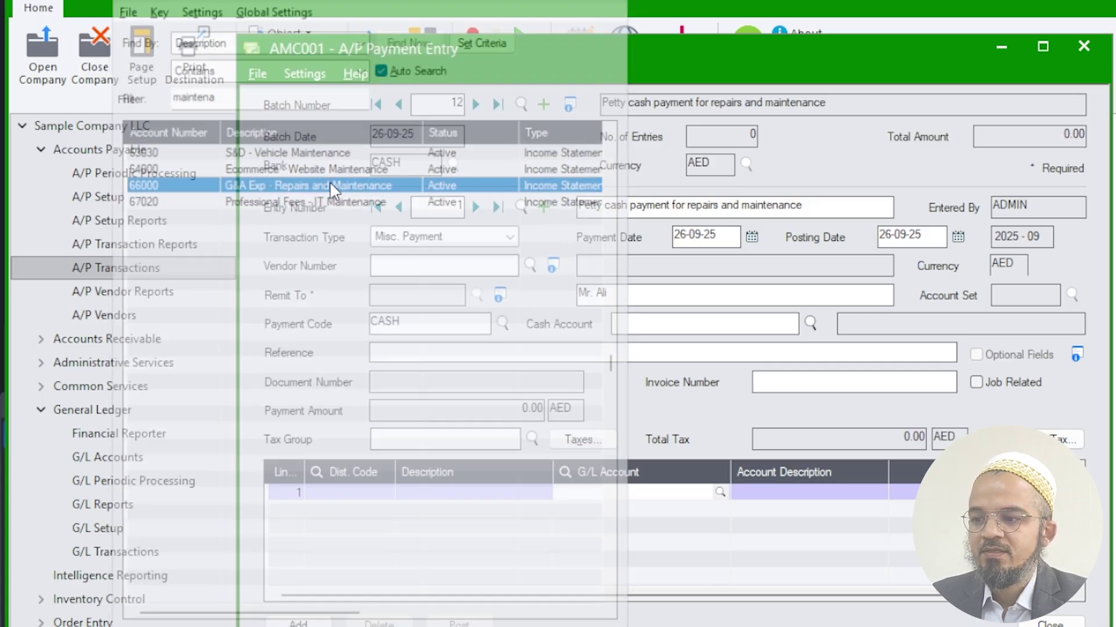
Set the detail line's description to "repairs and maintenance of office premise", reusing the copied batch description
click(489, 495)
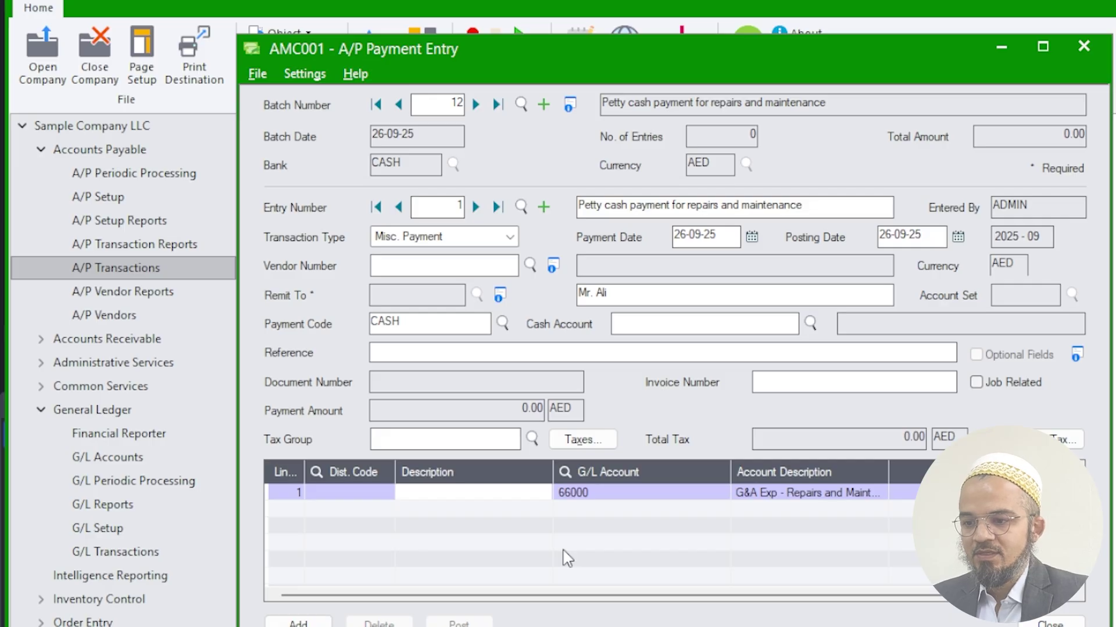
key(ctrl+v)
key(ctrl+shift+Right)
key(ctrl+shift+Right)
key(ctrl+shift+Right)
key(ctrl+shift+Right)
key(Delete)
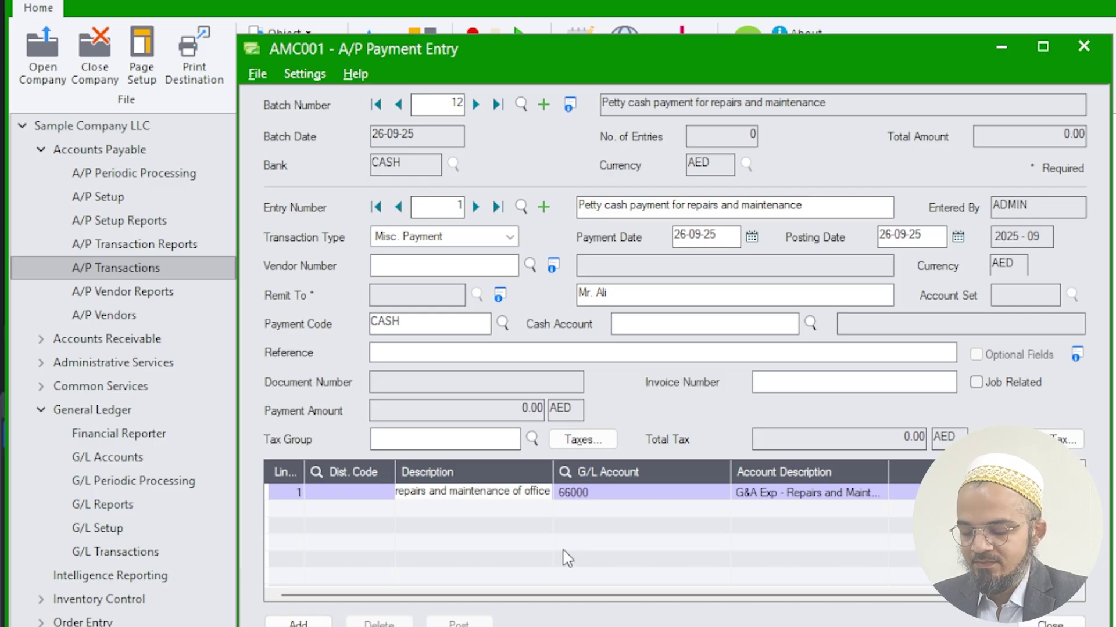
Set the detail line's amount to 850 AED and add the entry to the batch
key(Tab)
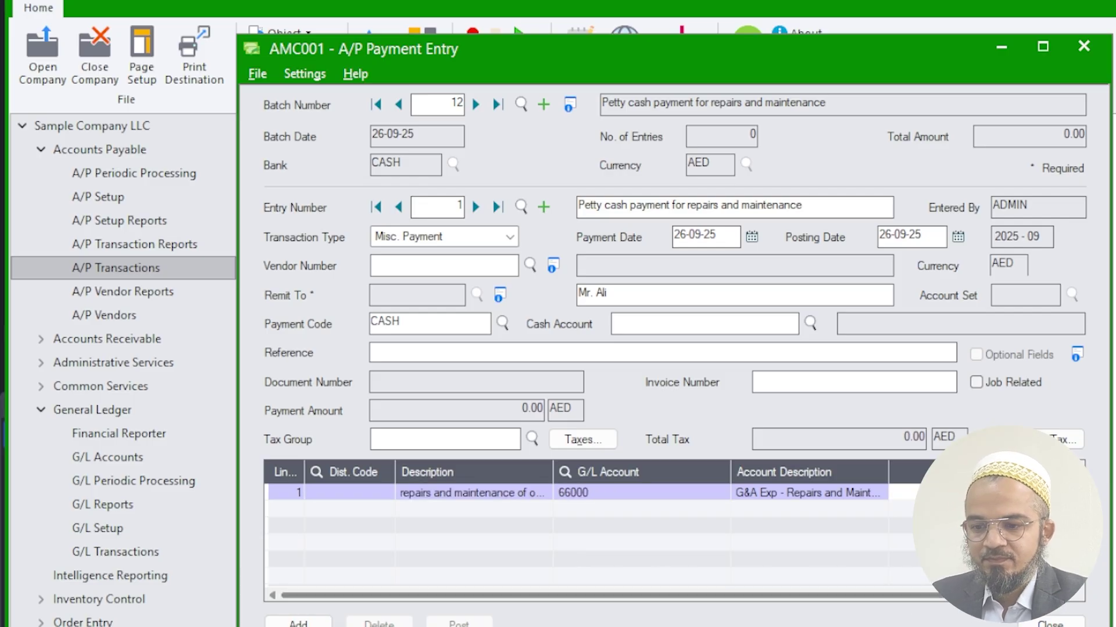
key(Tab)
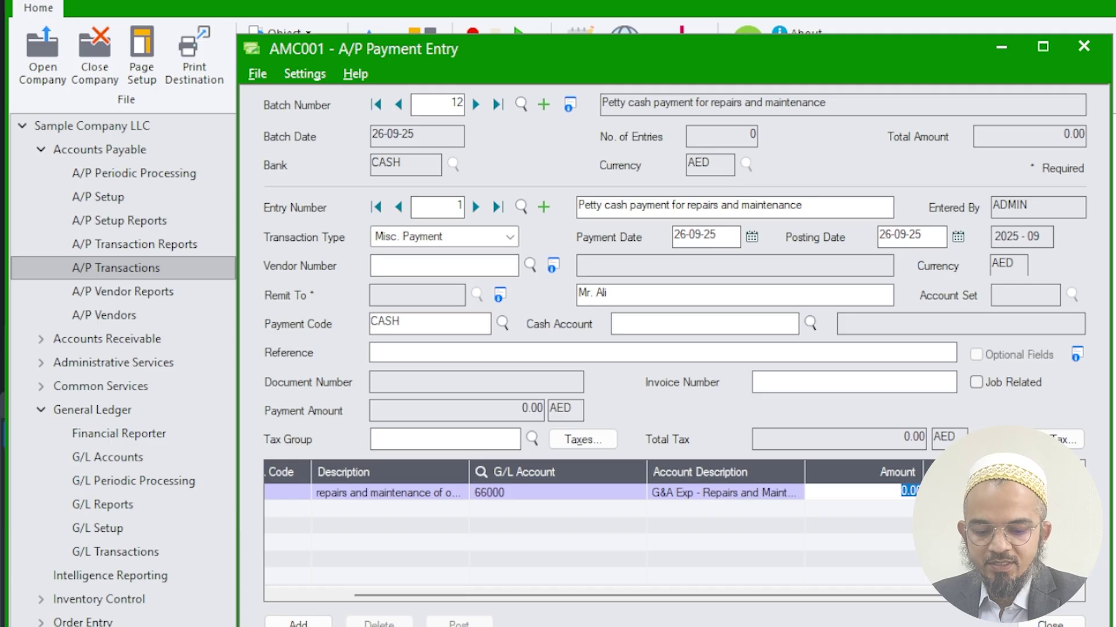
text(850)
key(Tab)
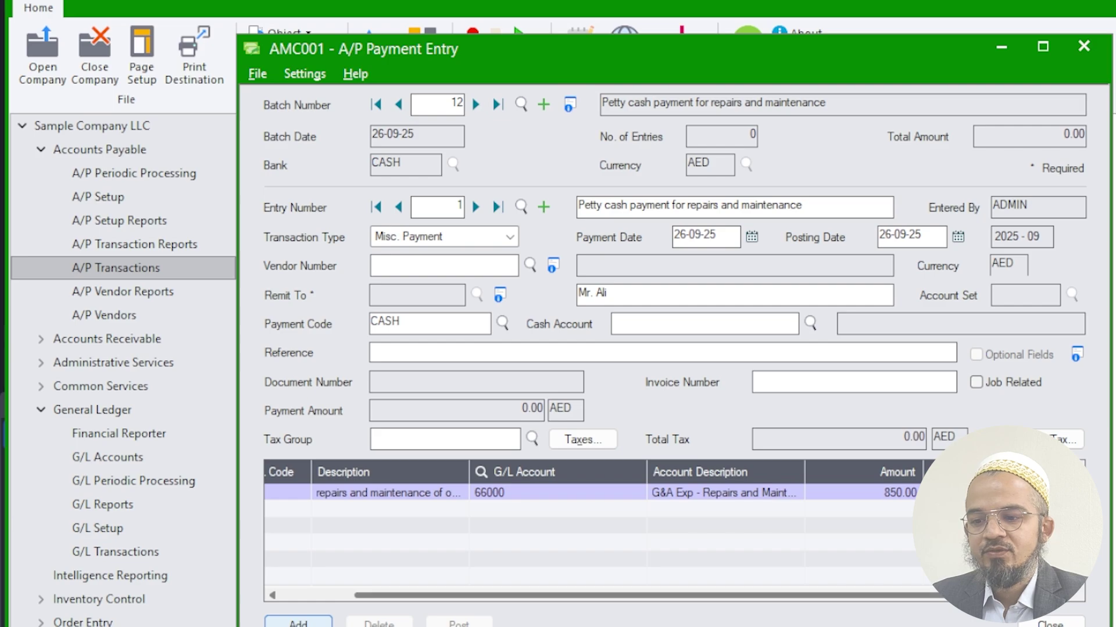
click(298, 623)
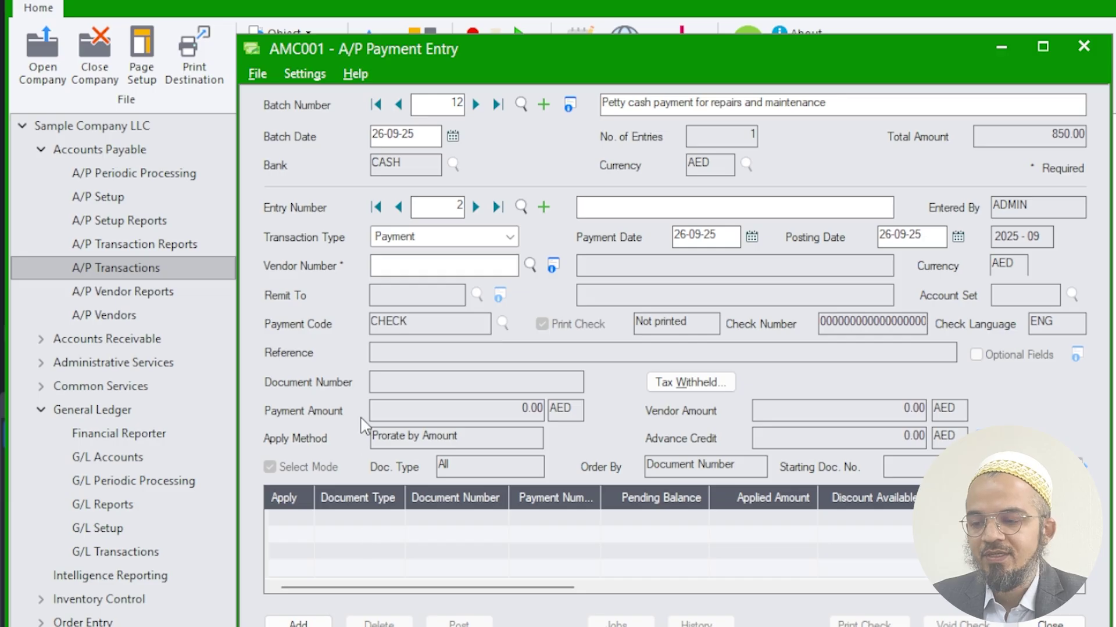
Return to entry 1 and post the petty cash payment batch, dismissing the posting messages
click(398, 208)
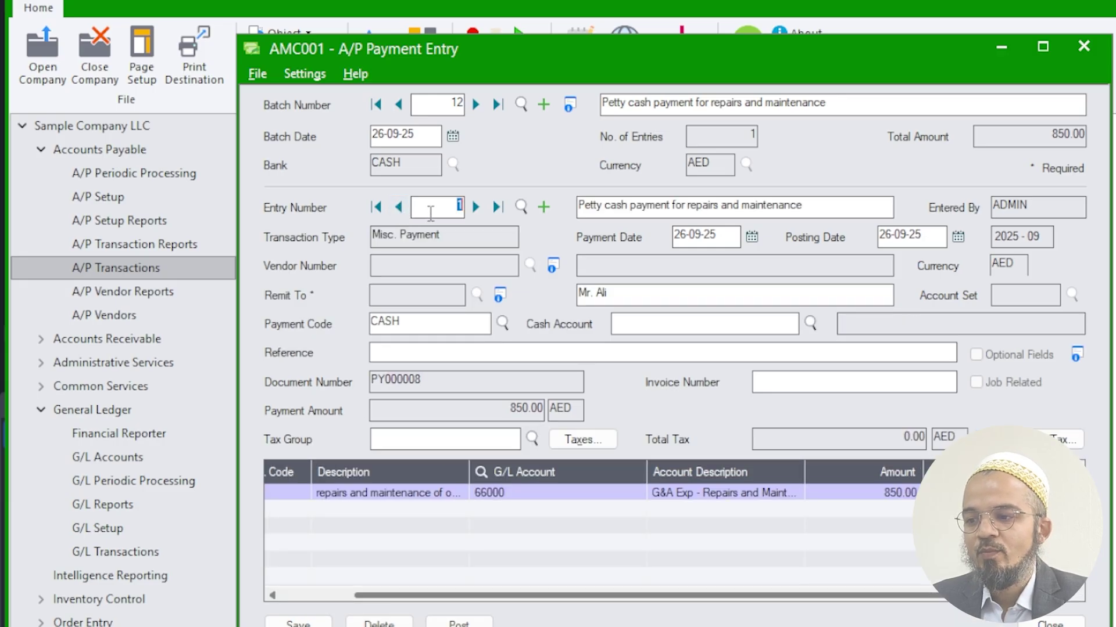
click(459, 623)
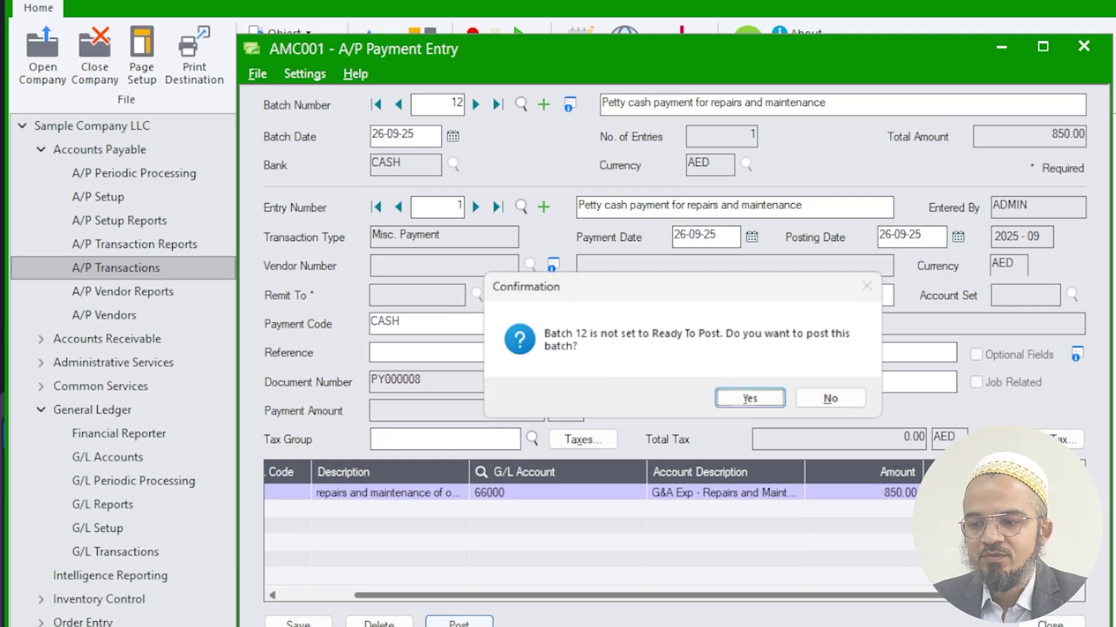
click(764, 402)
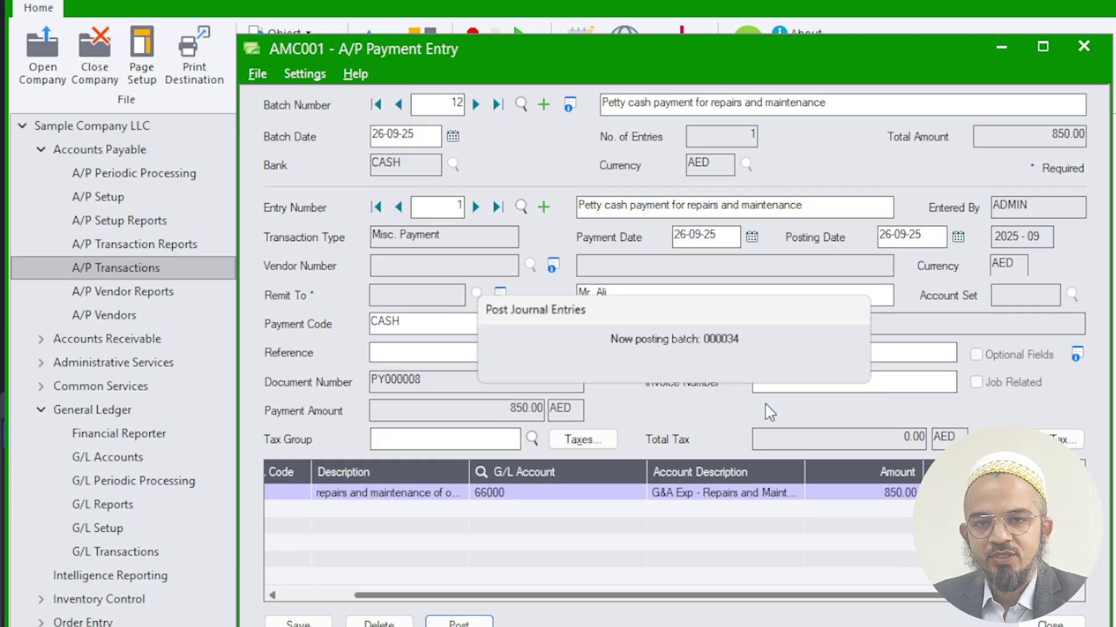
click(494, 193)
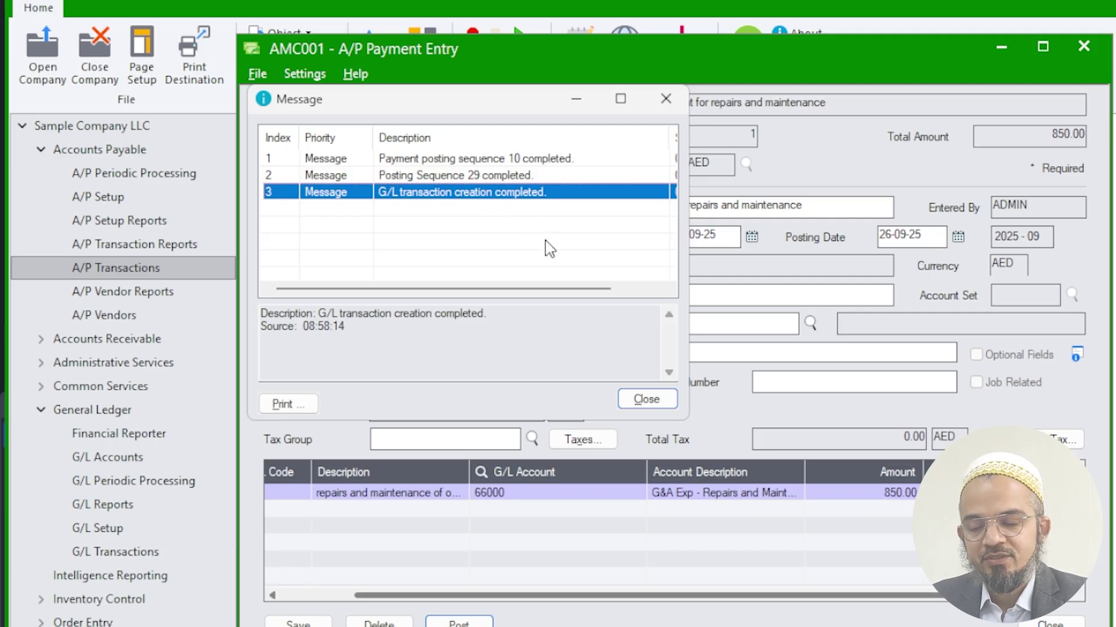
click(646, 399)
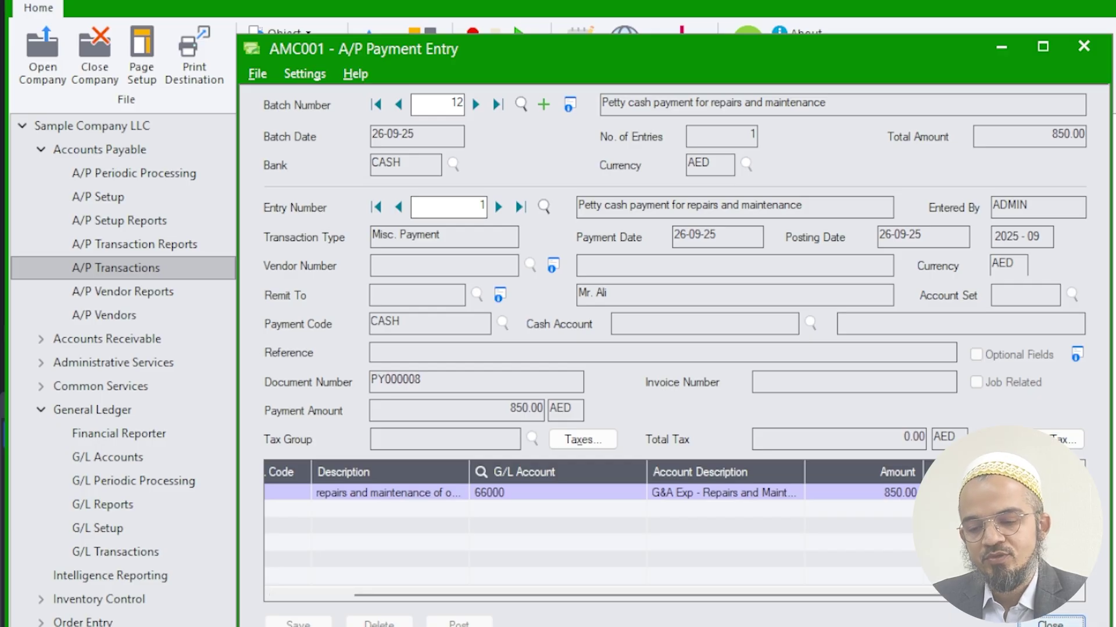
Leave the payment entry and open batch 000034 from the General Ledger batch list to view its journal entry
click(1051, 624)
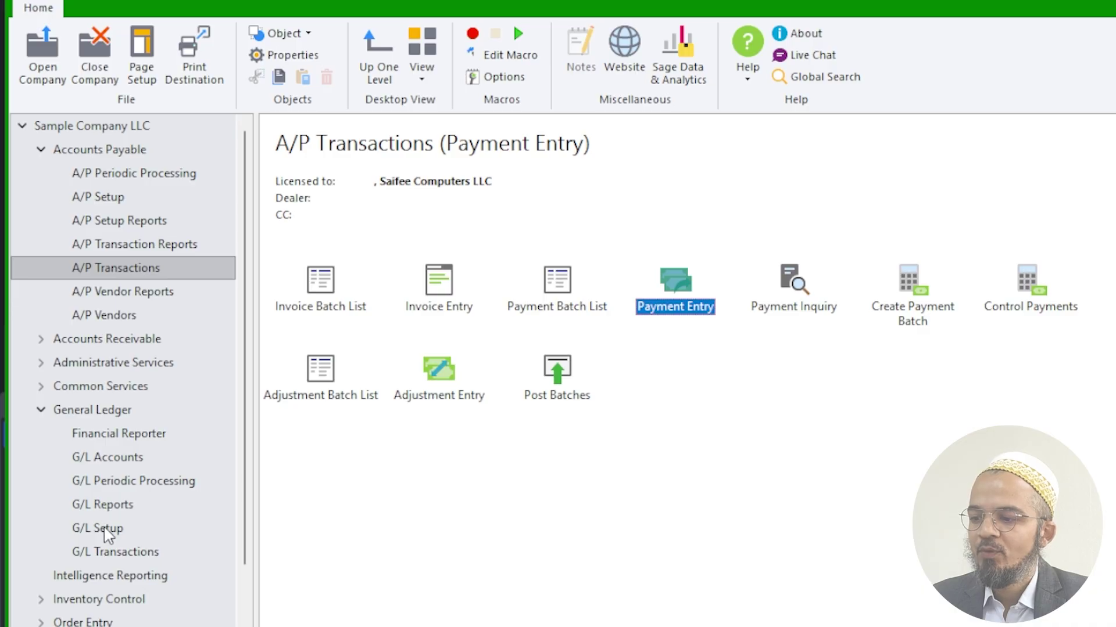
click(90, 414)
click(112, 551)
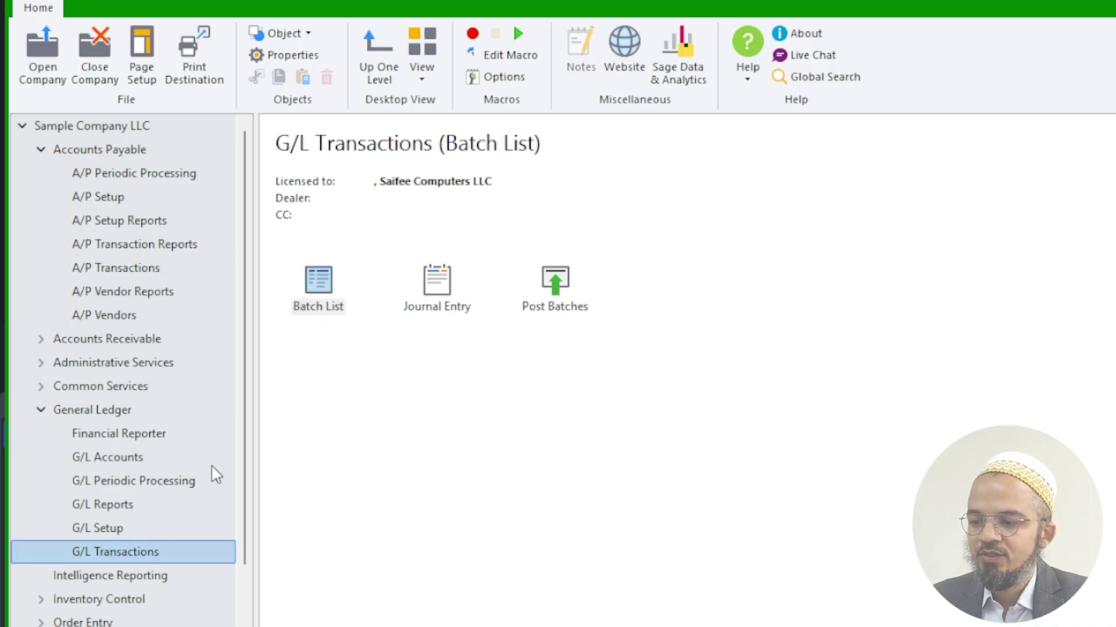
click(319, 303)
click(576, 377)
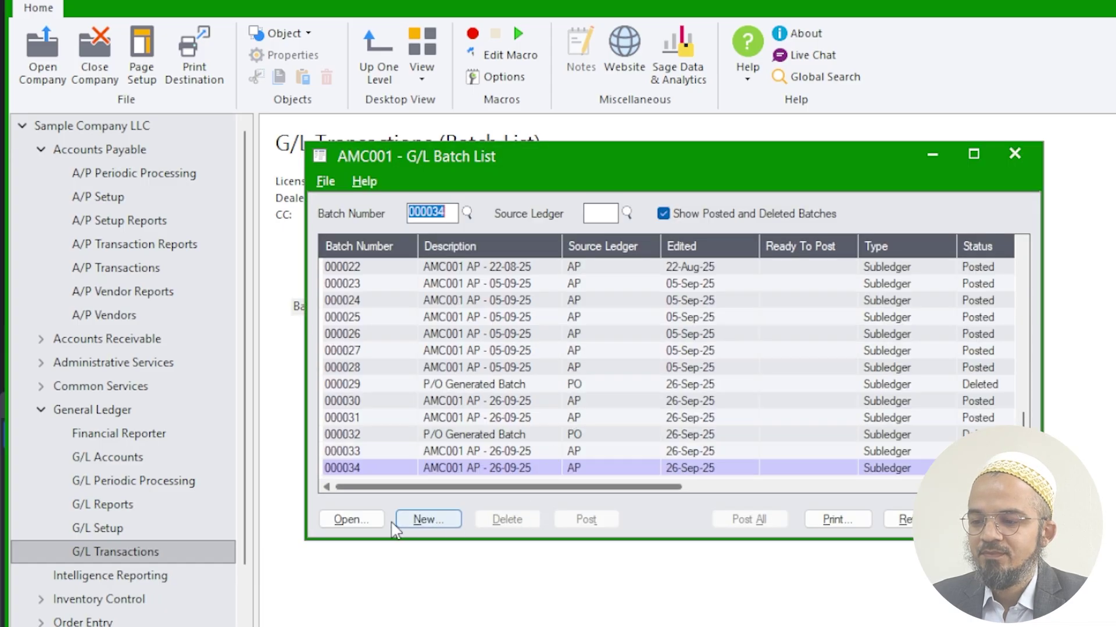
click(355, 520)
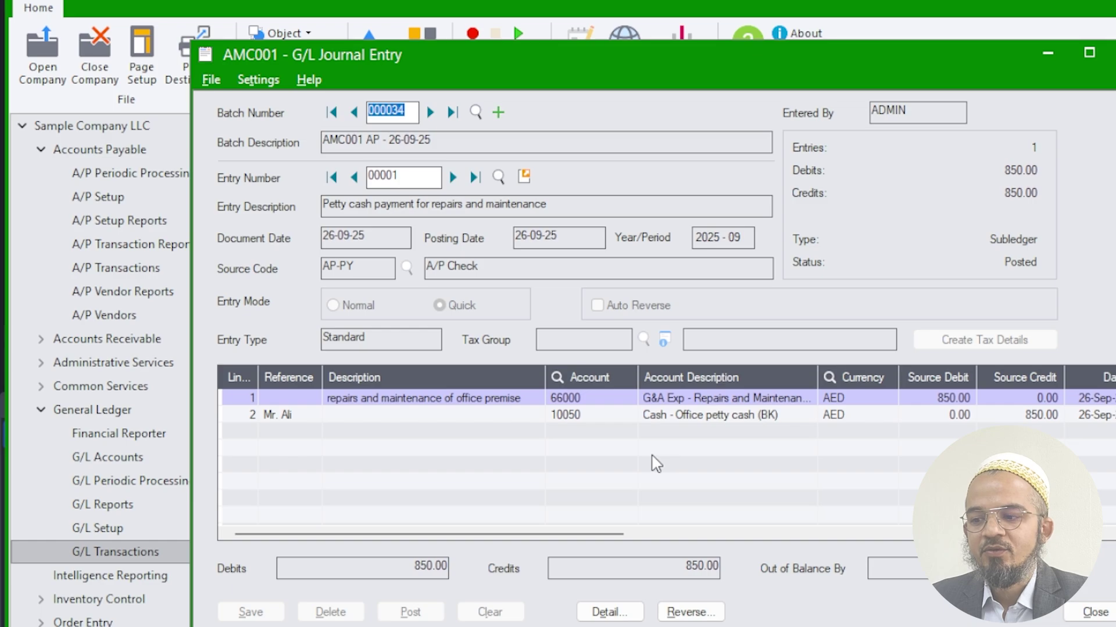
Examine the Repairs and Maintenance debit line and the Office petty cash credit line of the journal entry
click(460, 401)
click(719, 405)
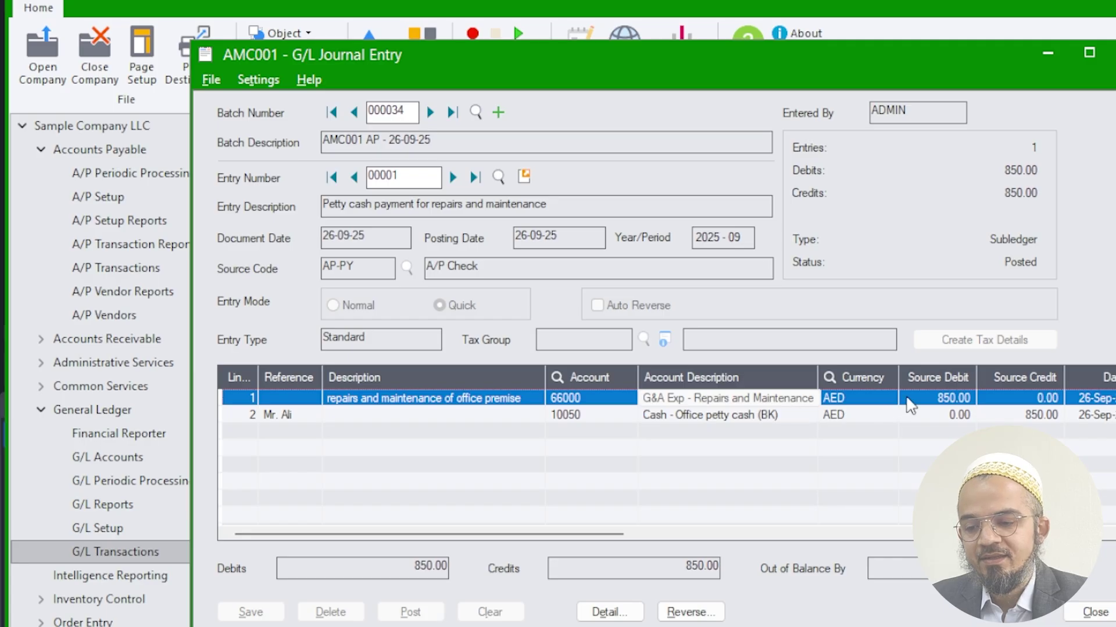
click(911, 401)
click(763, 418)
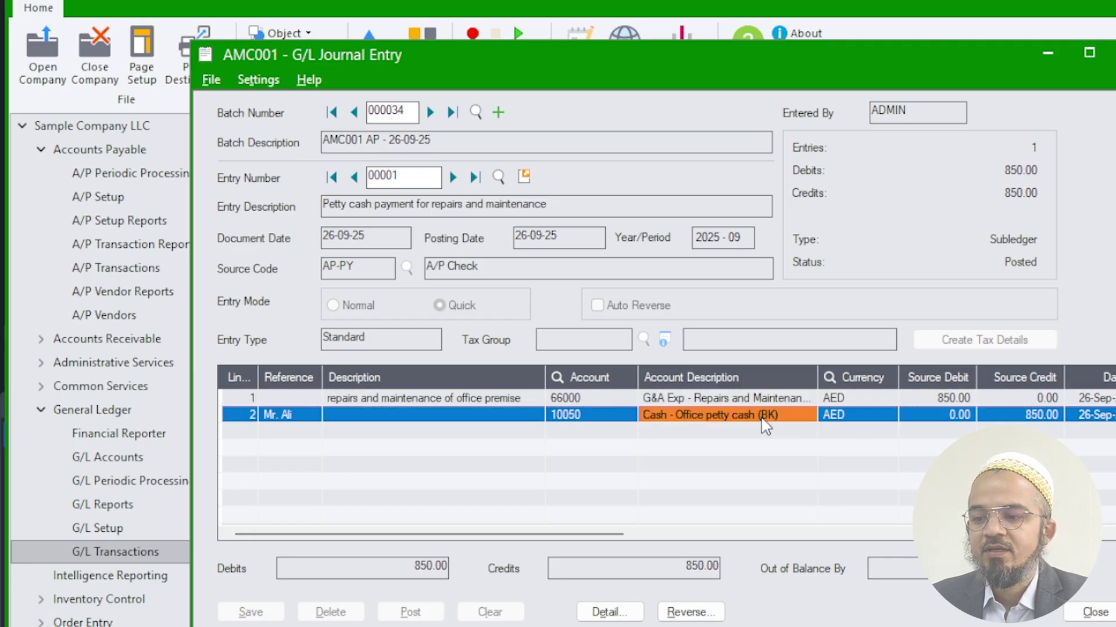
Check the petty cash line's credit amount, then close the journal entry and batch list and collapse General Ledger
click(1022, 416)
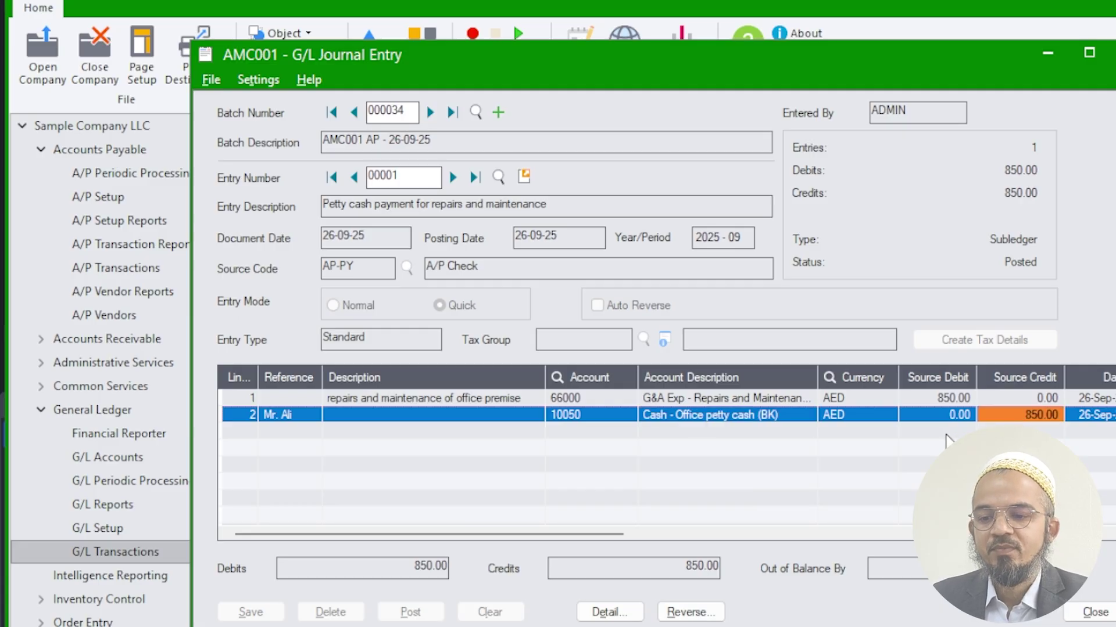
click(1090, 613)
click(991, 520)
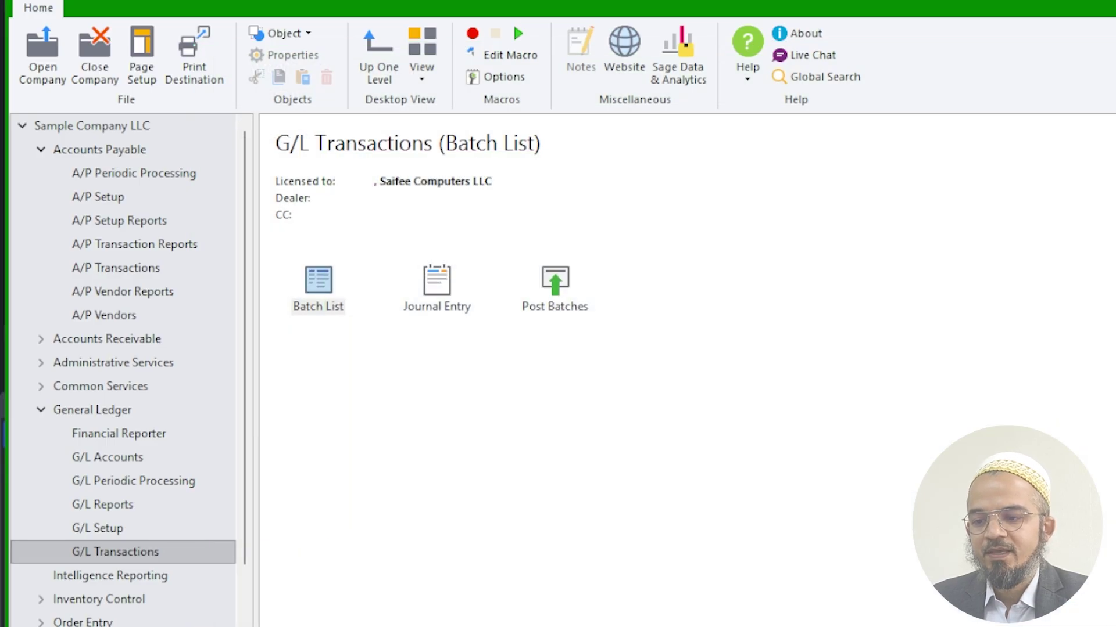
click(40, 410)
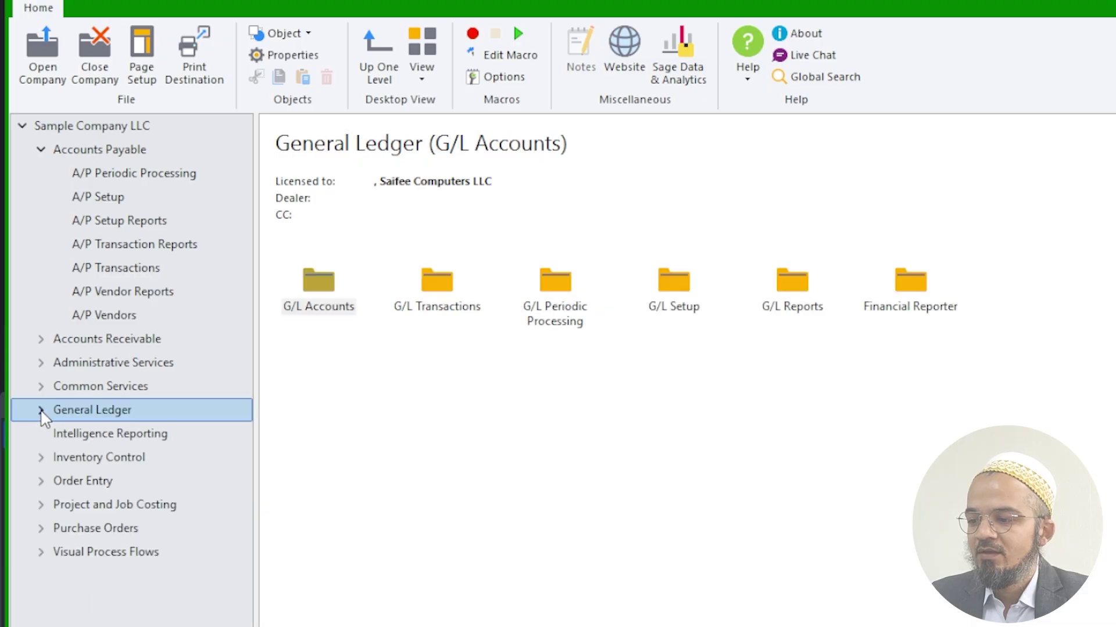
Open the Aged Payables report from A/P Transaction Reports and set its report type to Aged Payables by Document Date
click(120, 250)
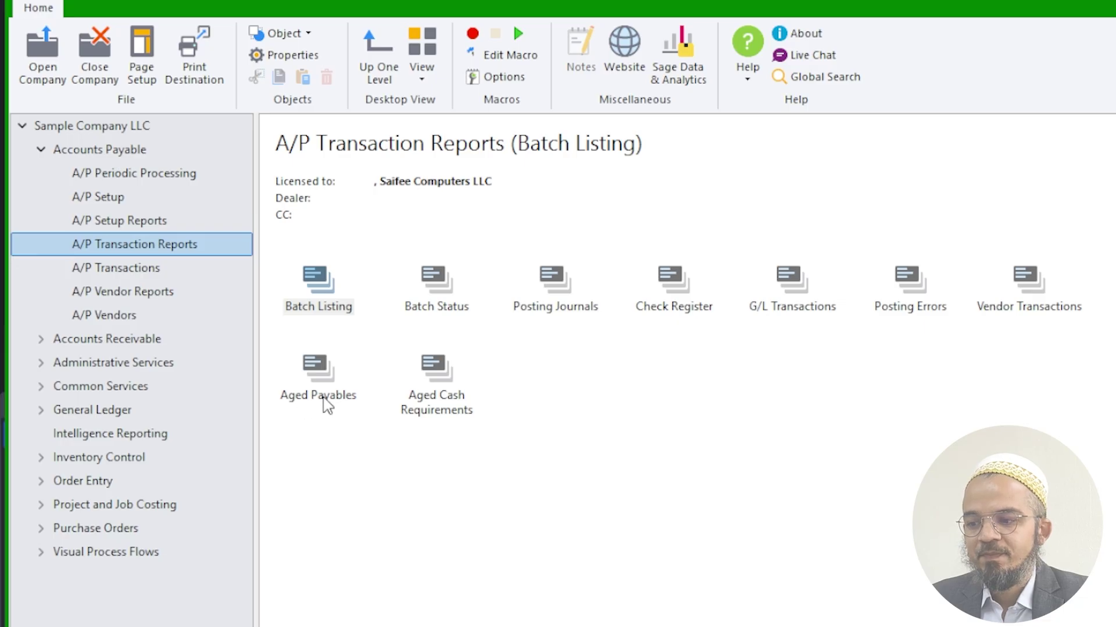
double_click(328, 401)
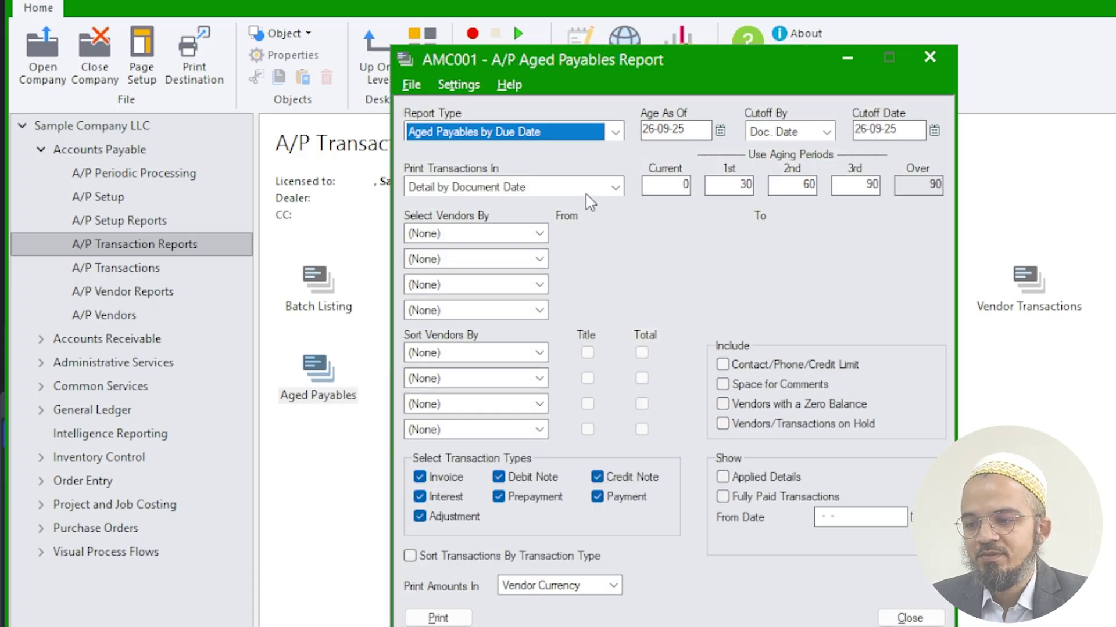
click(581, 137)
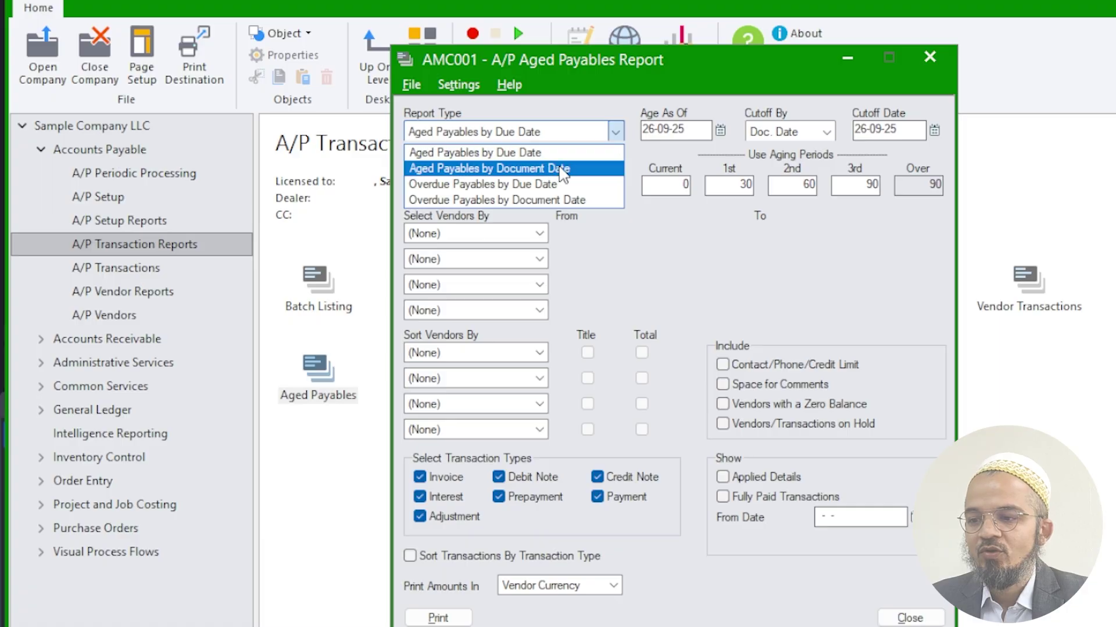
click(560, 168)
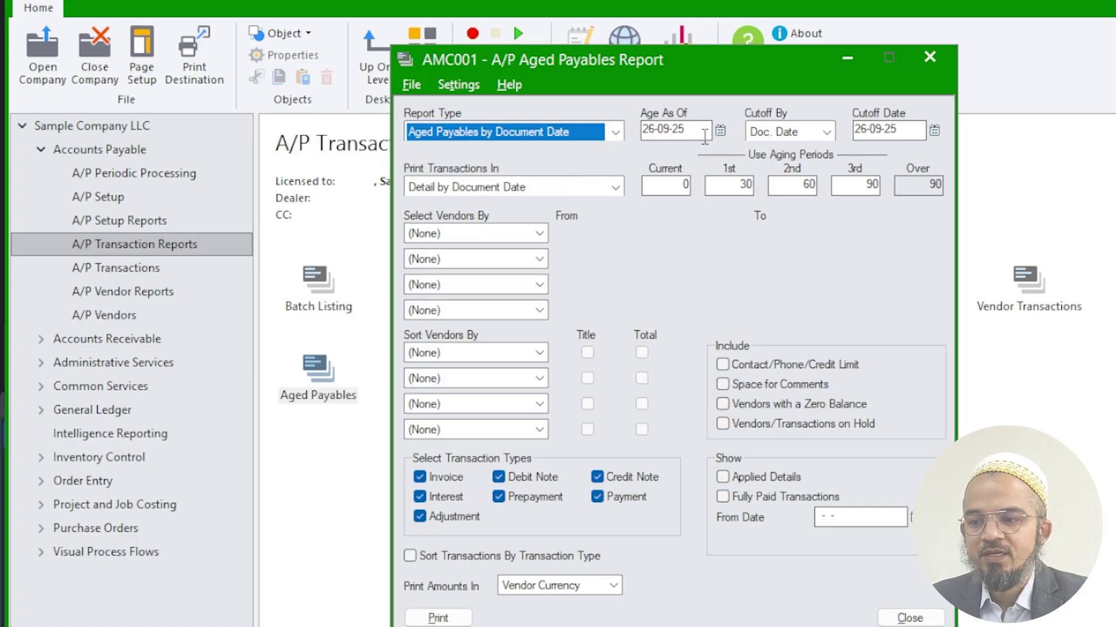
Select vendors by Vendor Number and set both ends of the range to the Saifee BMT vendor
click(533, 234)
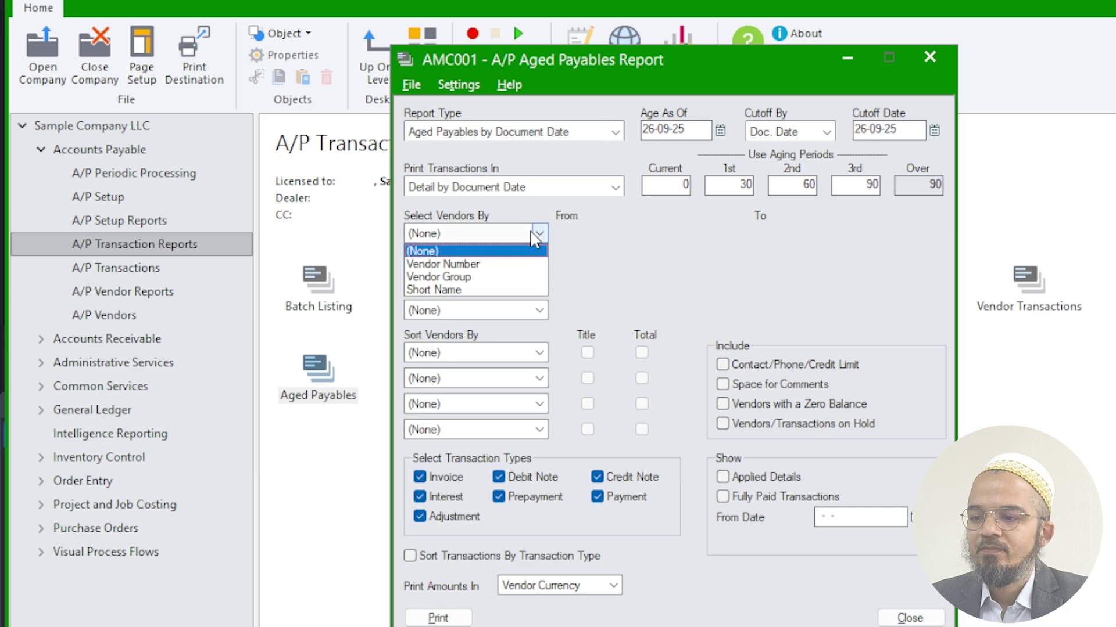
click(518, 265)
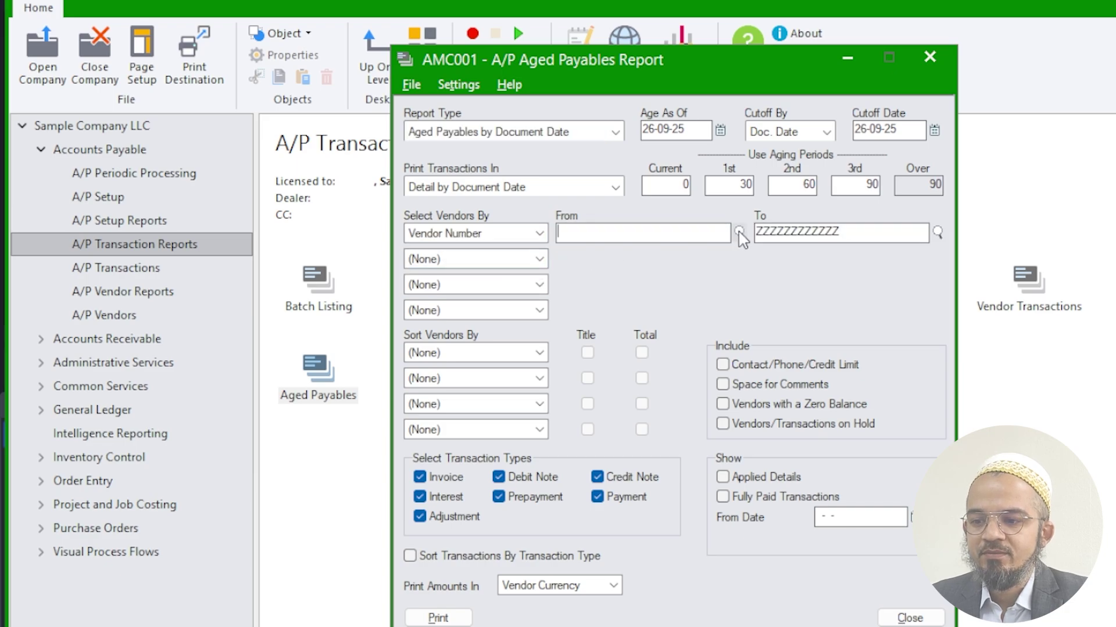
key(F5)
double_click(325, 281)
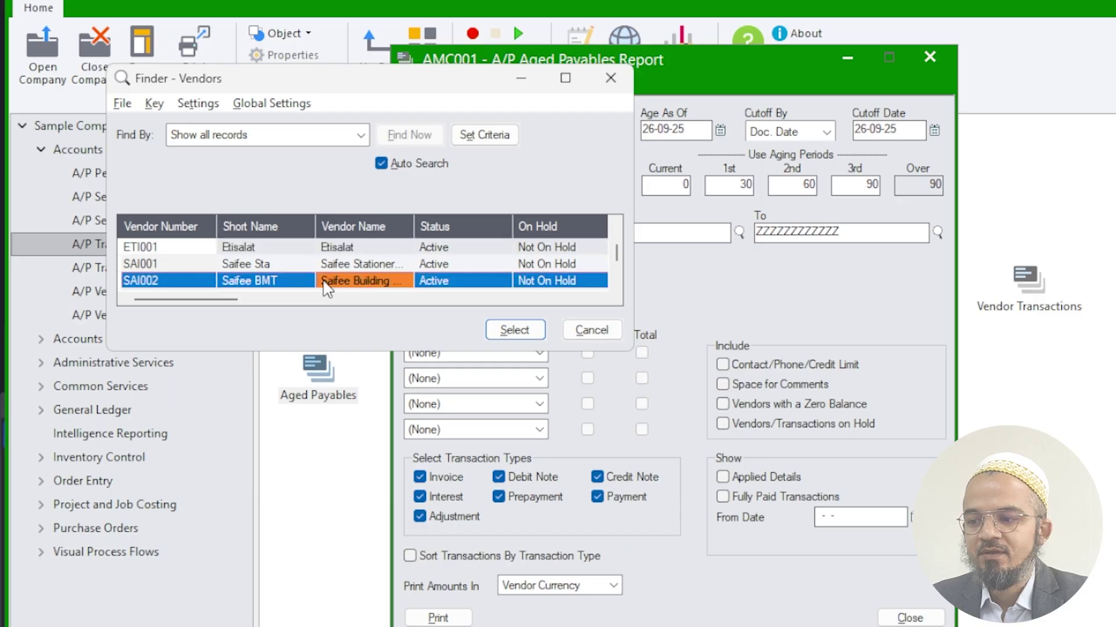
key(shift+Tab)
key(ctrl+c)
key(Tab)
key(ctrl+v)
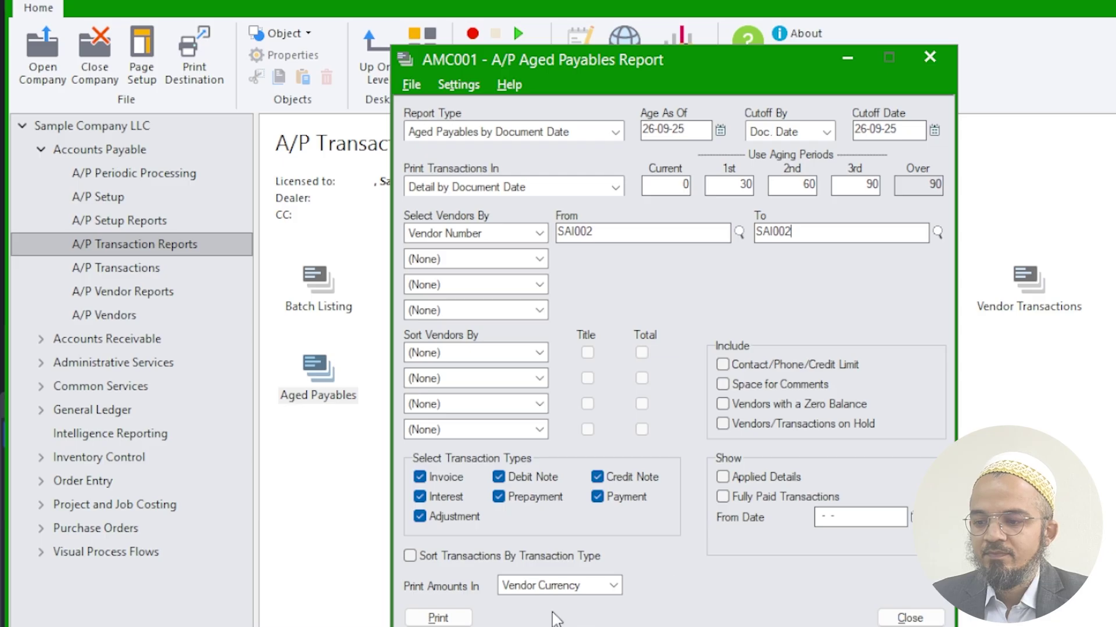
Print the aged payables report and bring its preview window to the front
click(441, 615)
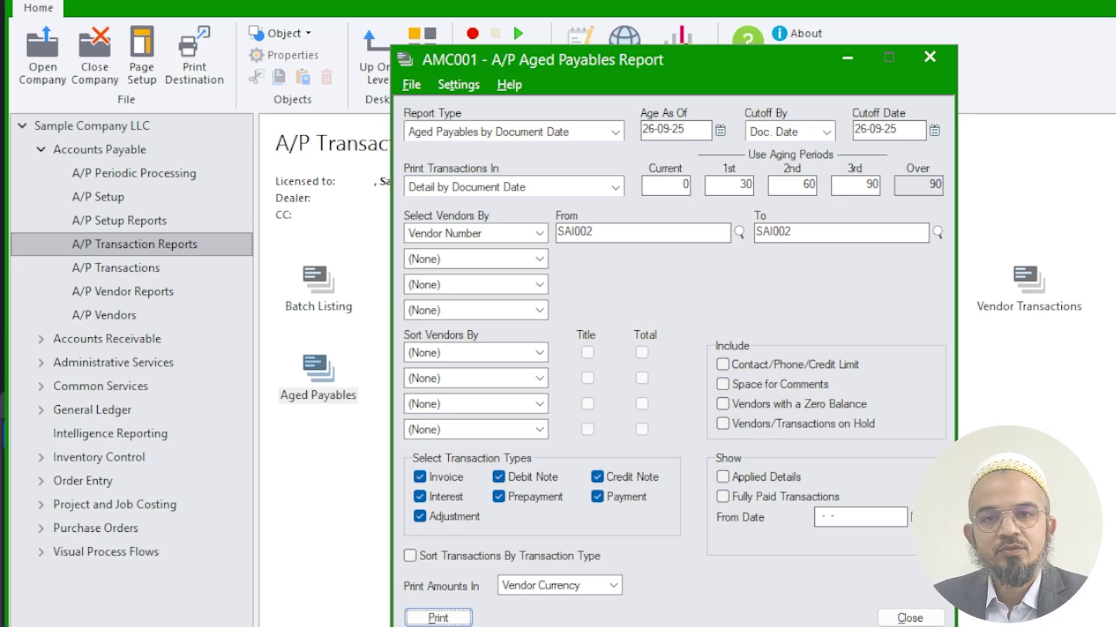
mouse_move(956, 626)
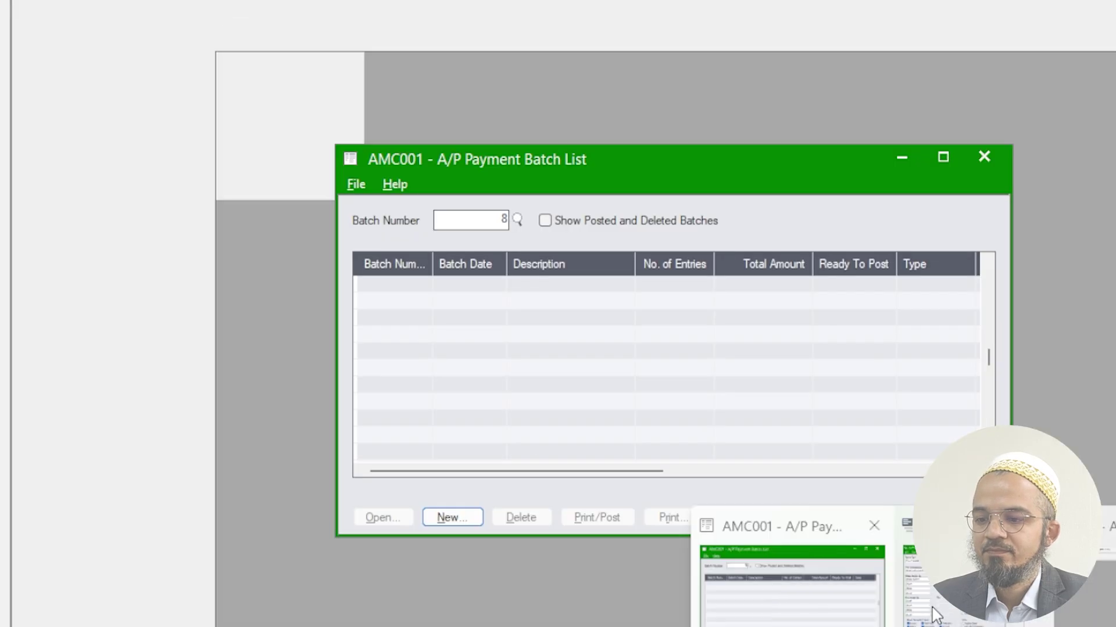
click(937, 616)
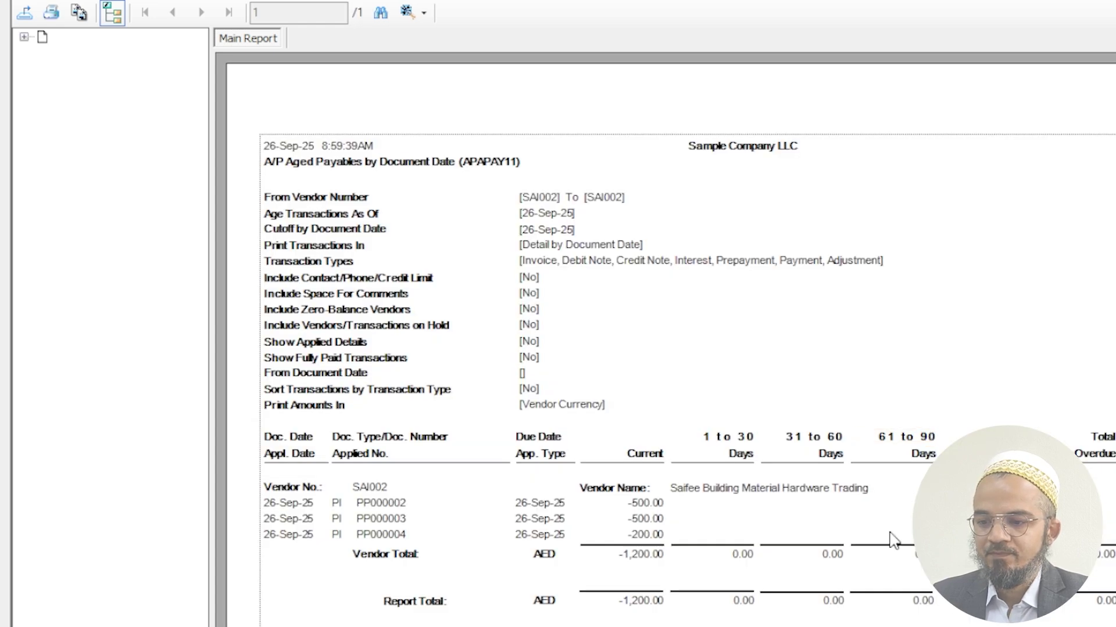
Examine the vendor's prepayment lines and the document type legend in the report, then close the preview and the report window
click(651, 520)
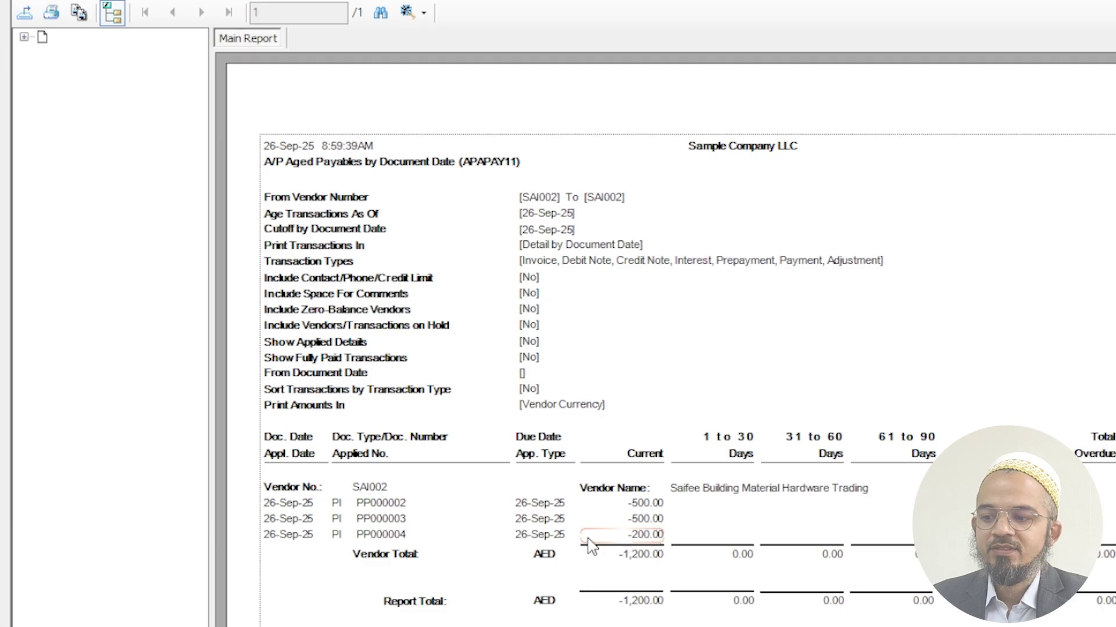
click(337, 536)
click(342, 505)
scroll(341, 539, down, 2)
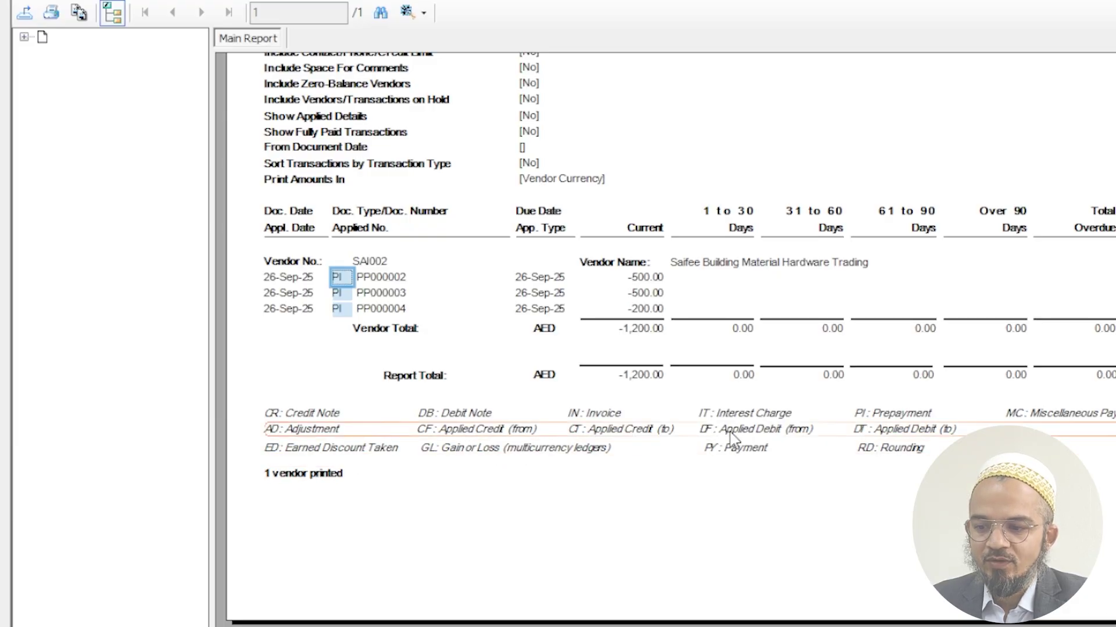
click(873, 420)
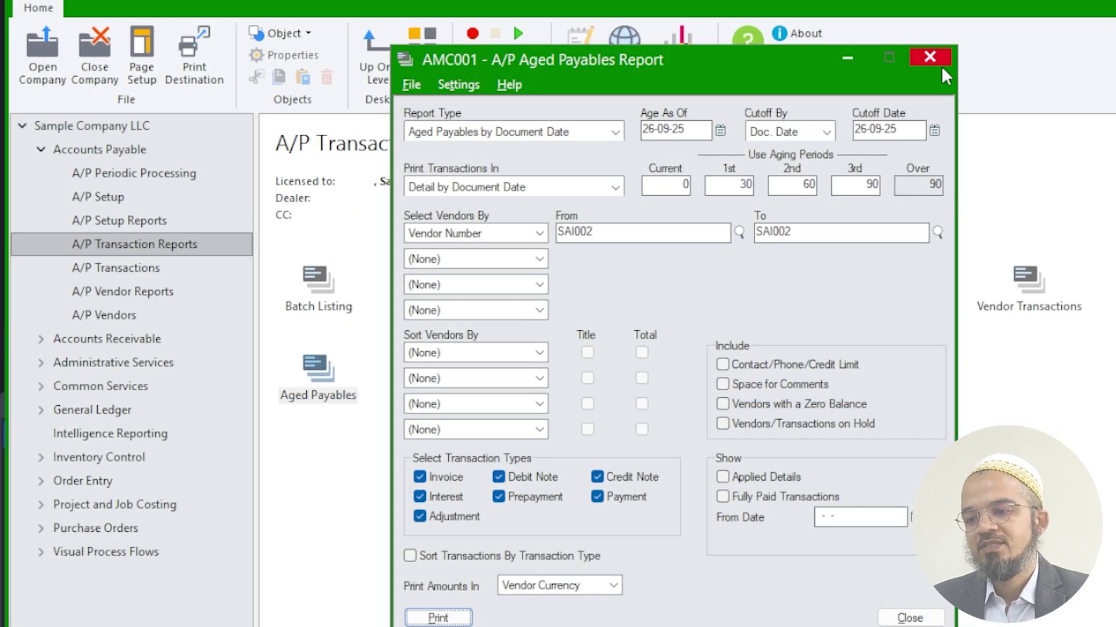
click(930, 56)
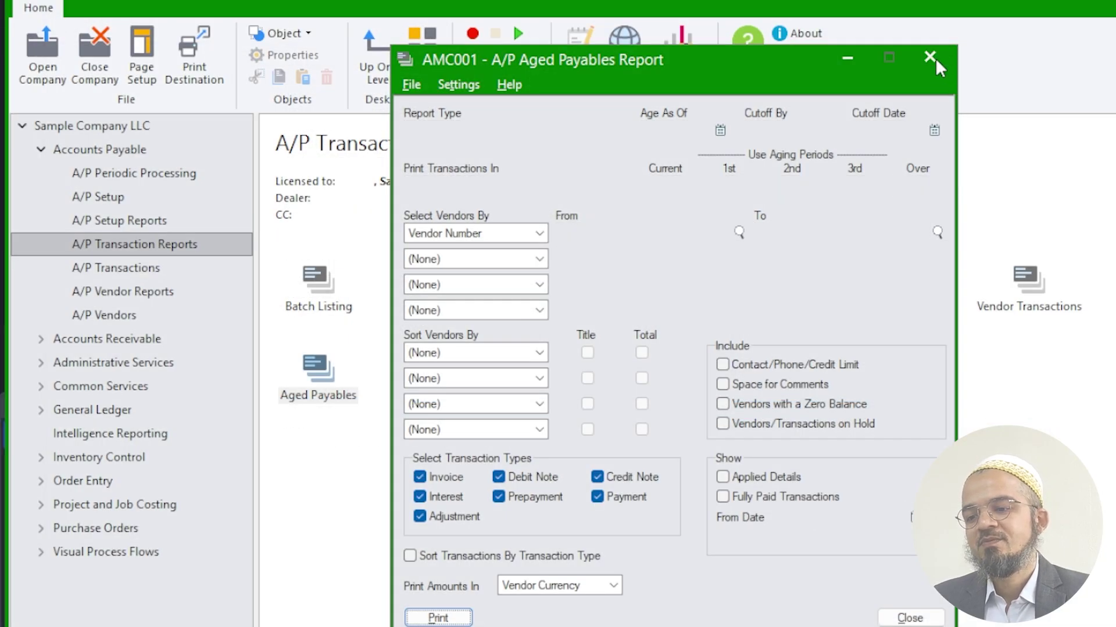